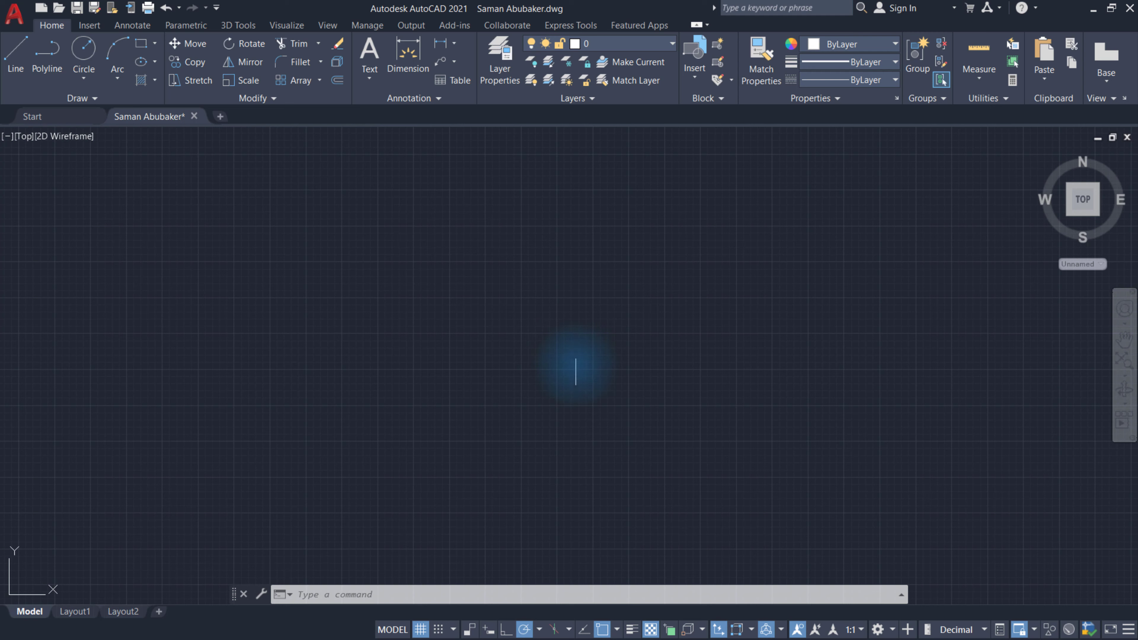
Set polar tracking to 30° steps and draw the closed 20-by-30 isometric end face.
left_click(538, 629)
left_click(500, 507)
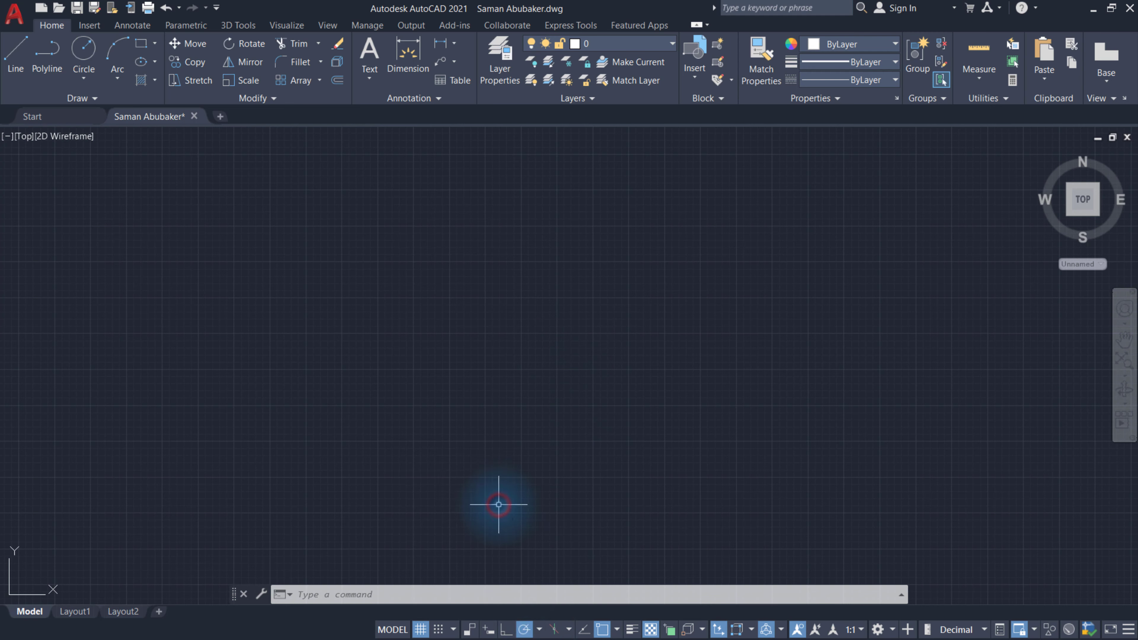
left_click(18, 80)
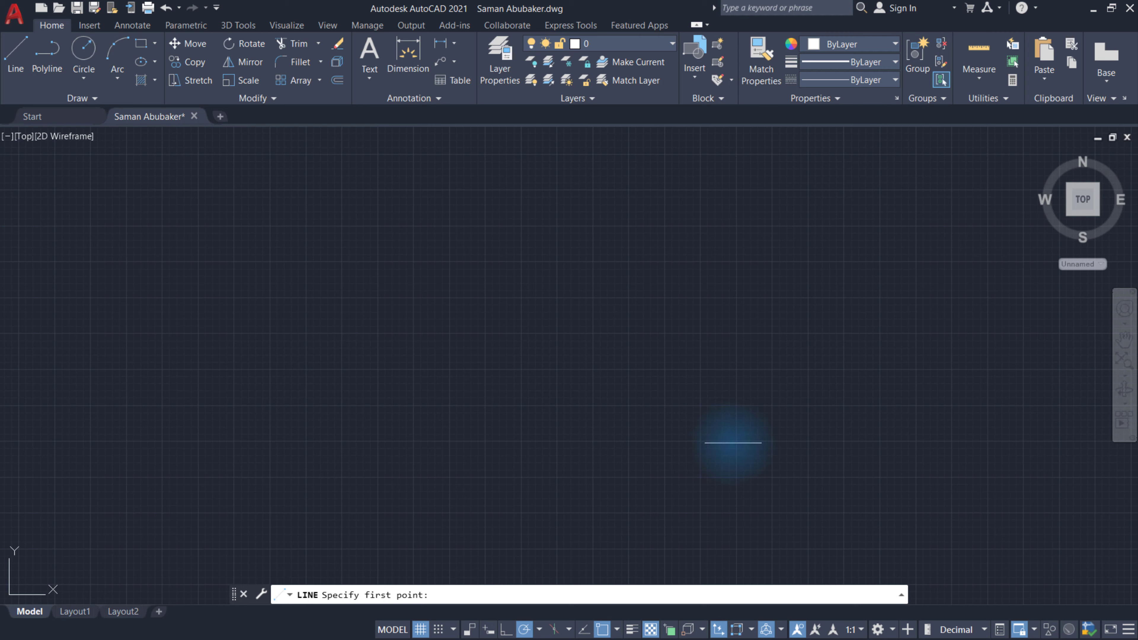
left_click(735, 442)
type("20")
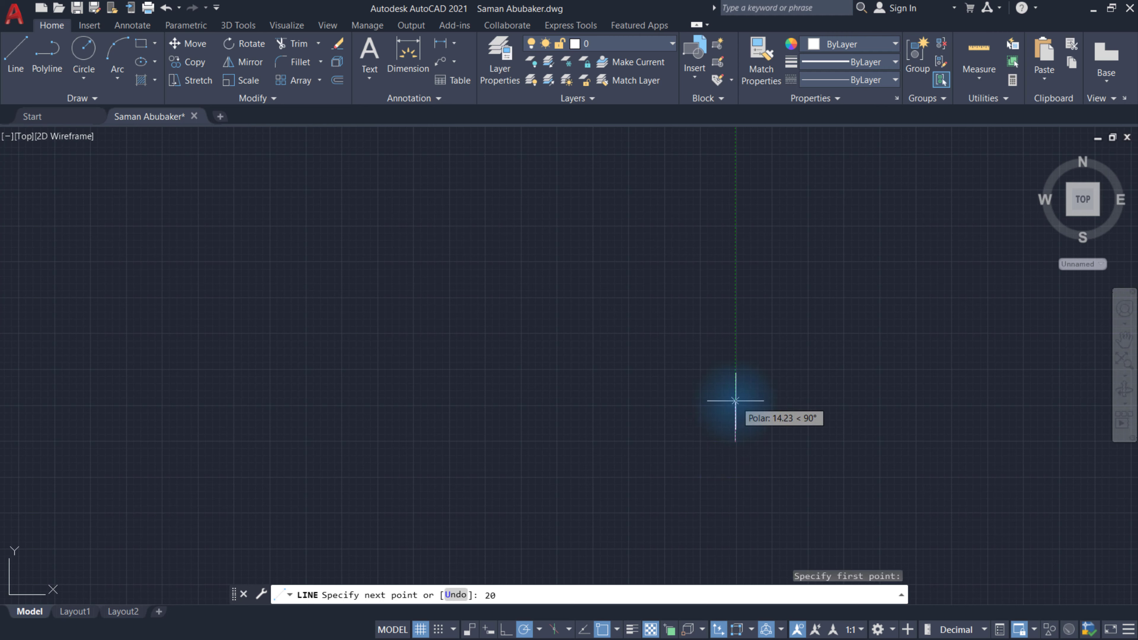
key("Return")
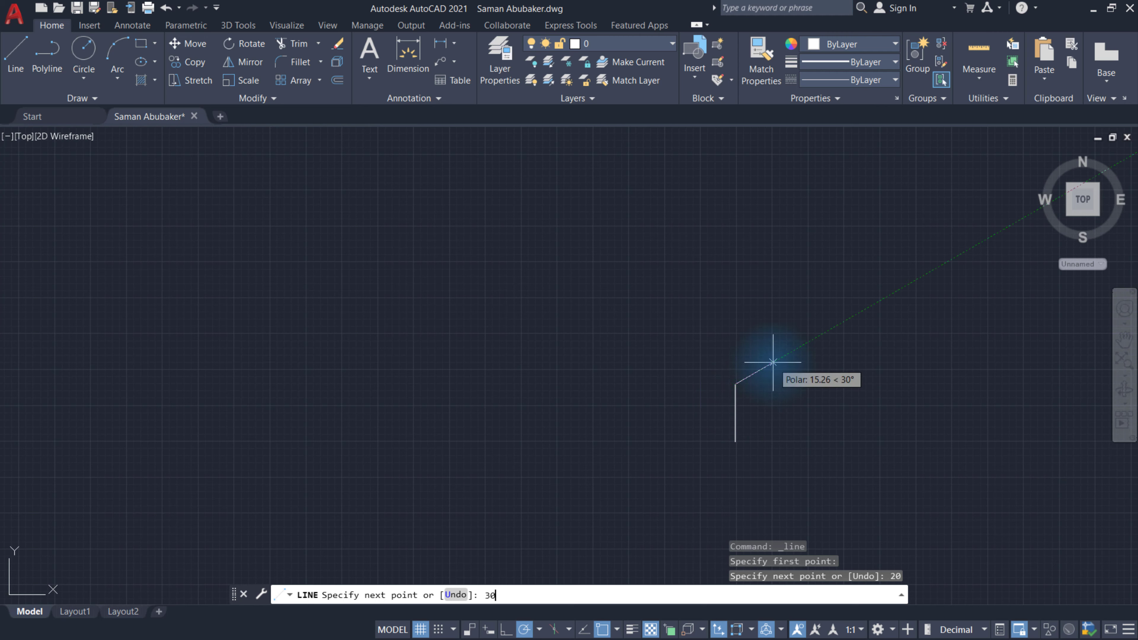
key("Return")
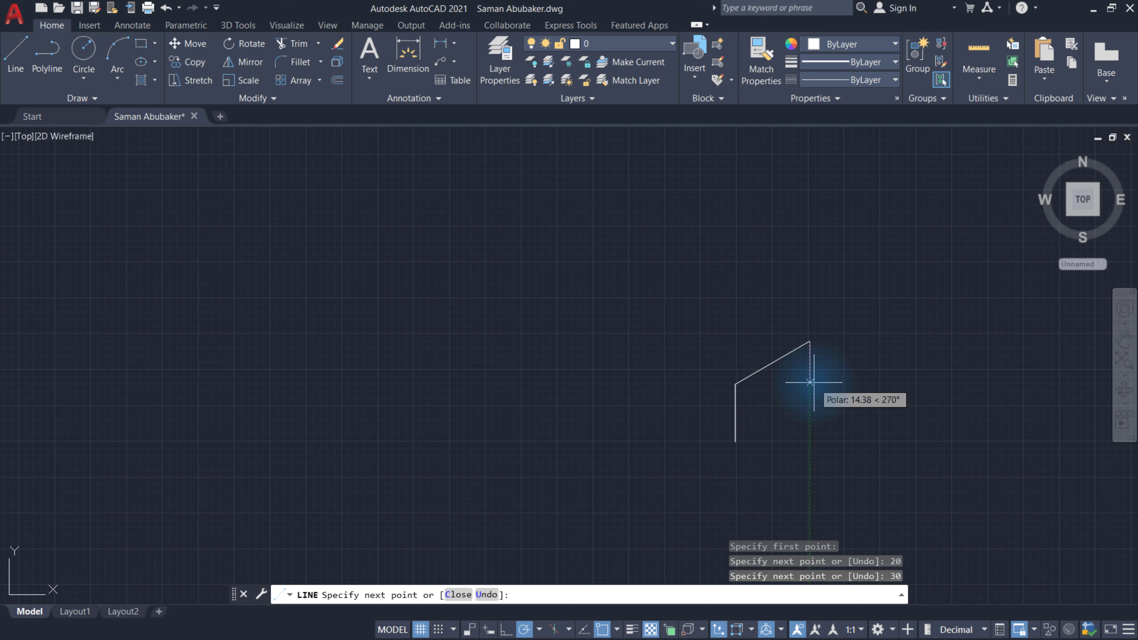
type("20")
key("Return")
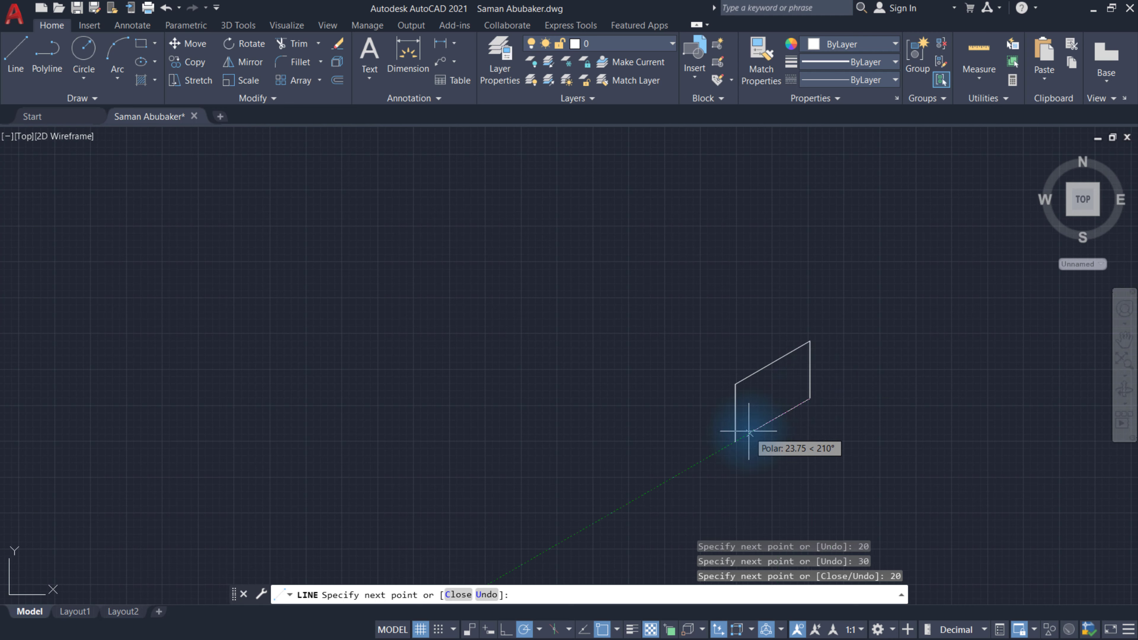
left_click(735, 442)
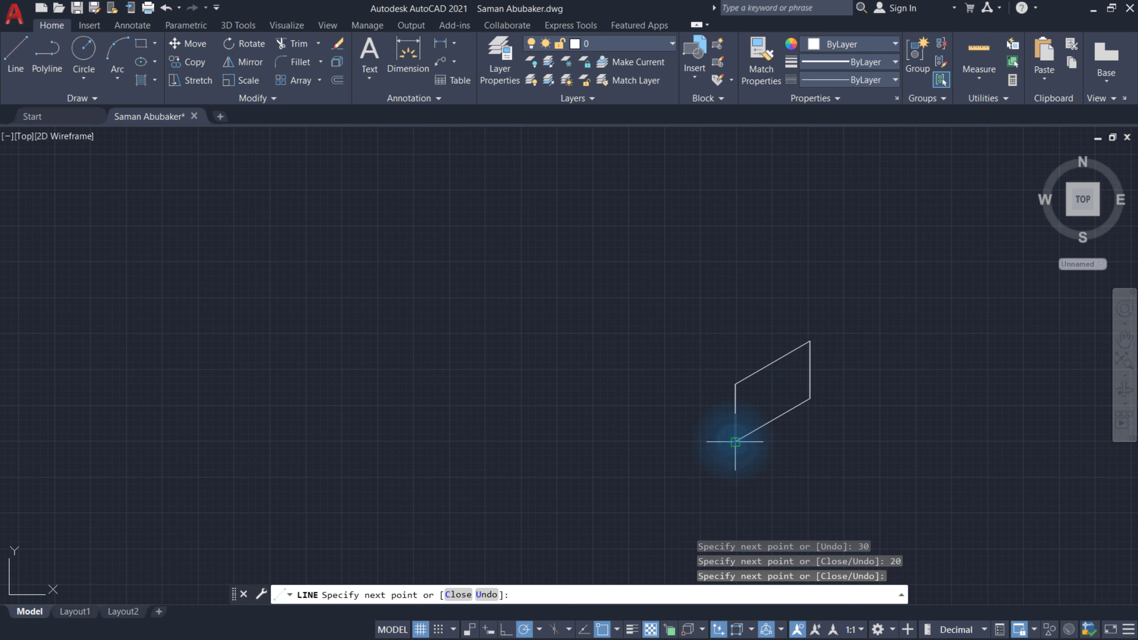
right_click(685, 406)
left_click(713, 413)
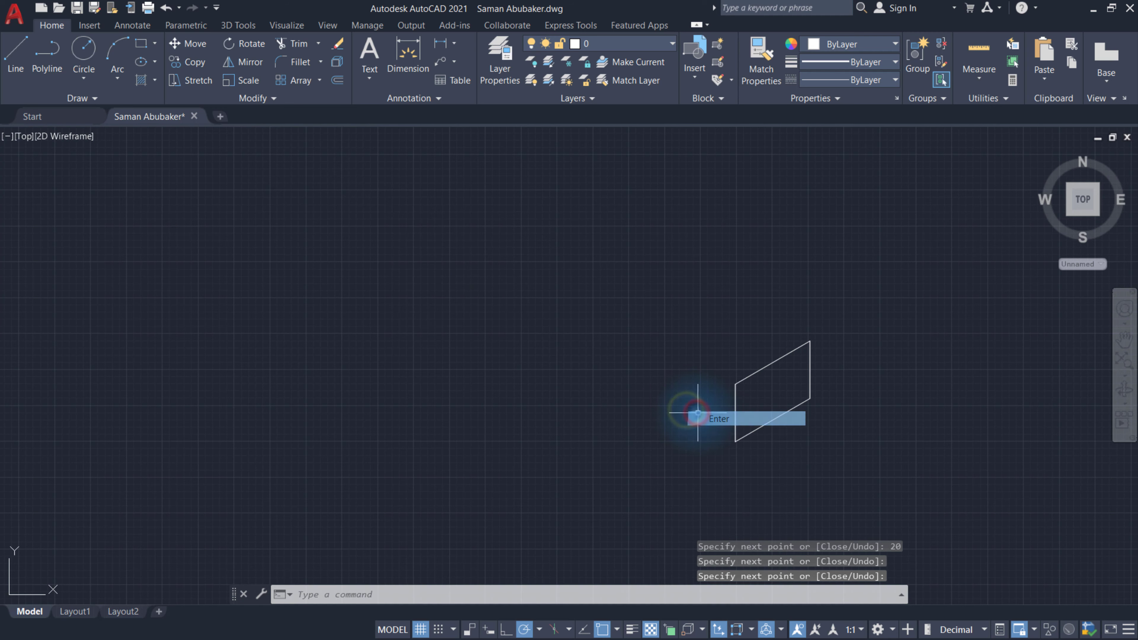
right_click(682, 393)
Draw the top face from the end face's top corner: 76 at 150° and 32 at 210°, closed.
left_click(735, 154)
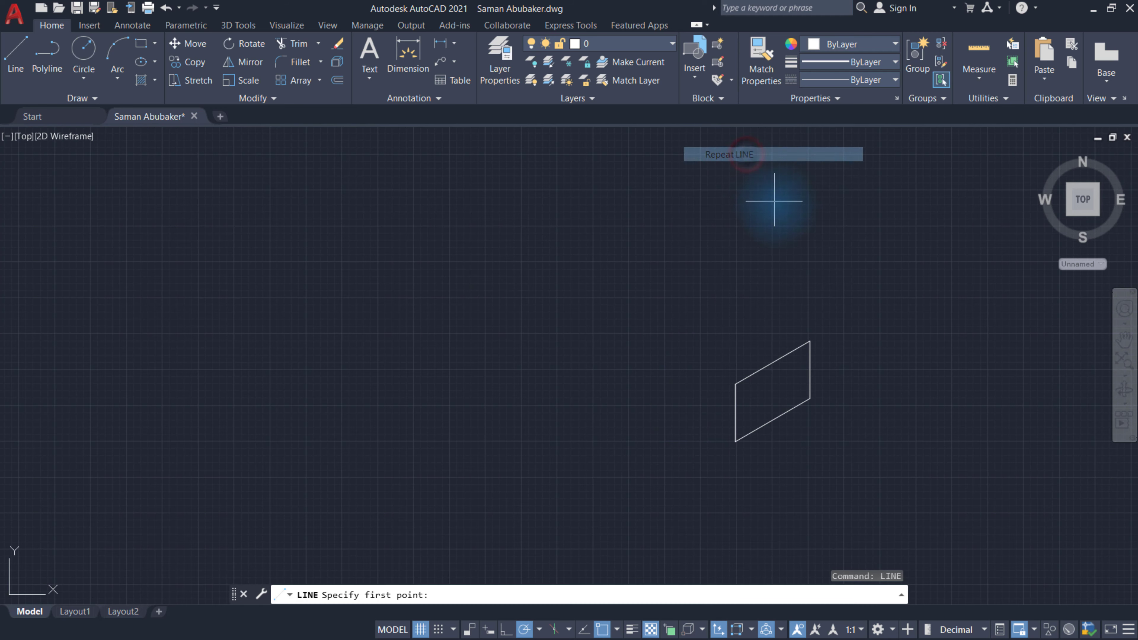
left_click(809, 340)
type("76")
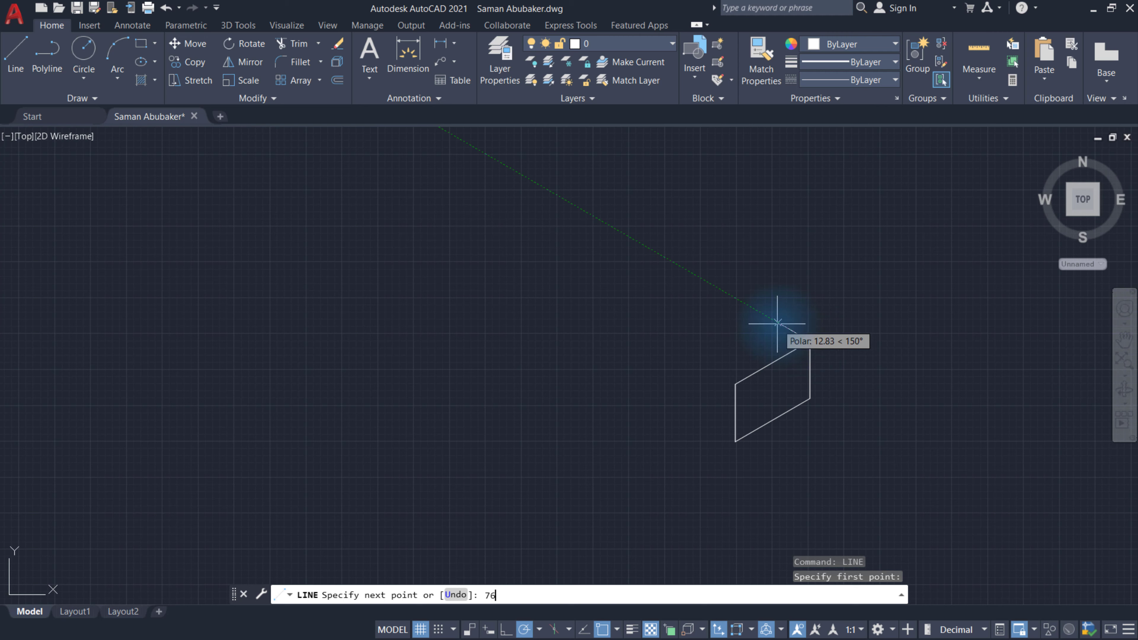
key("Return")
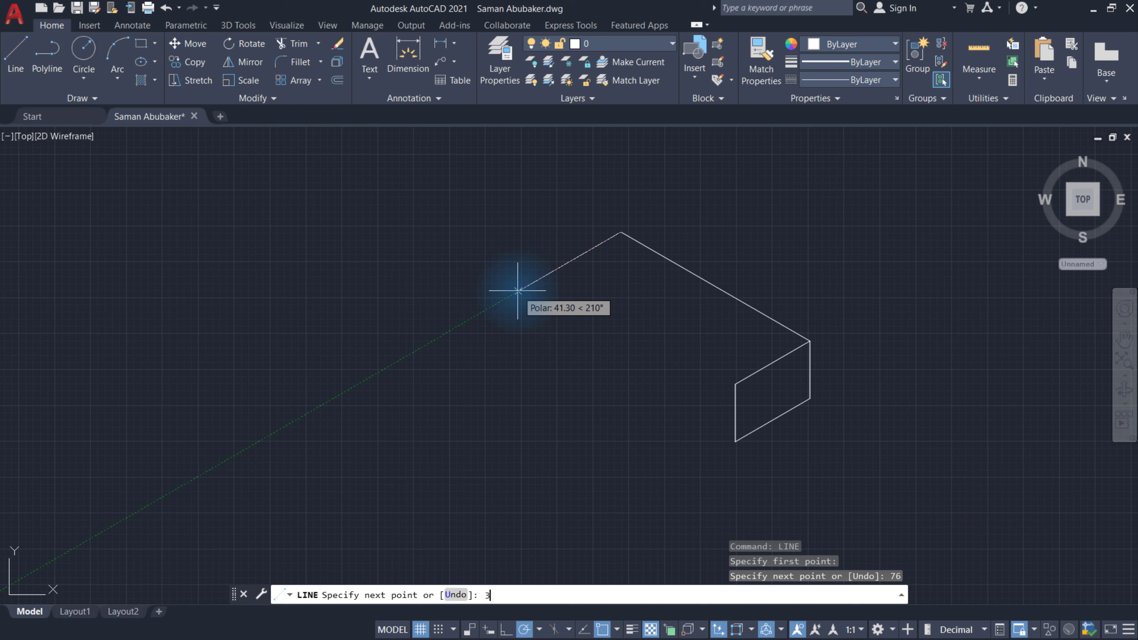
key("Return")
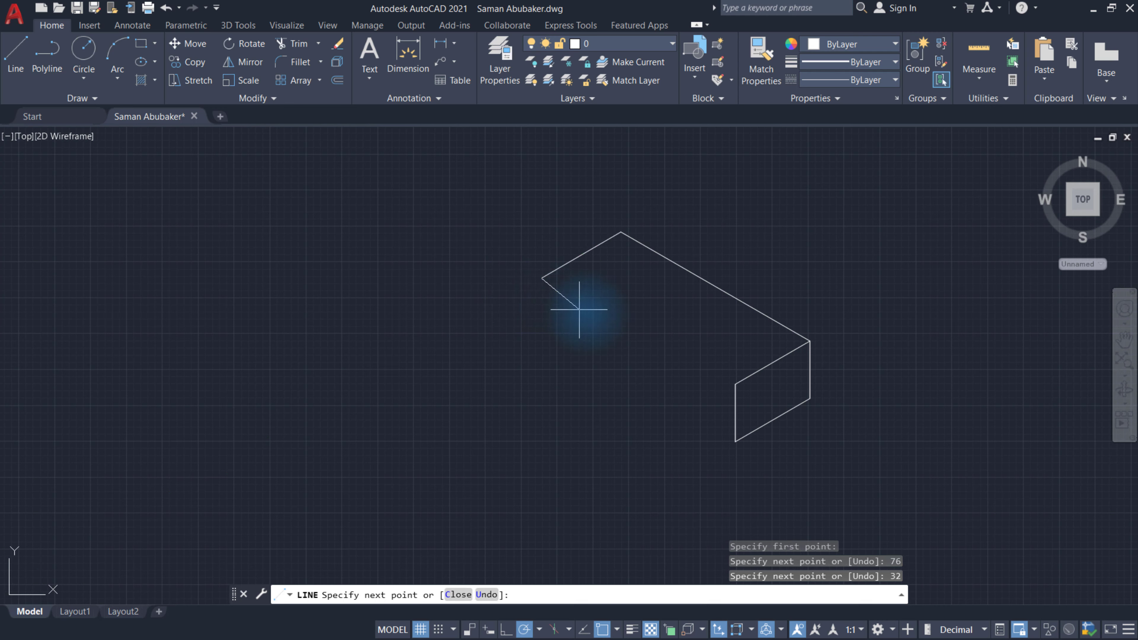
left_click(735, 384)
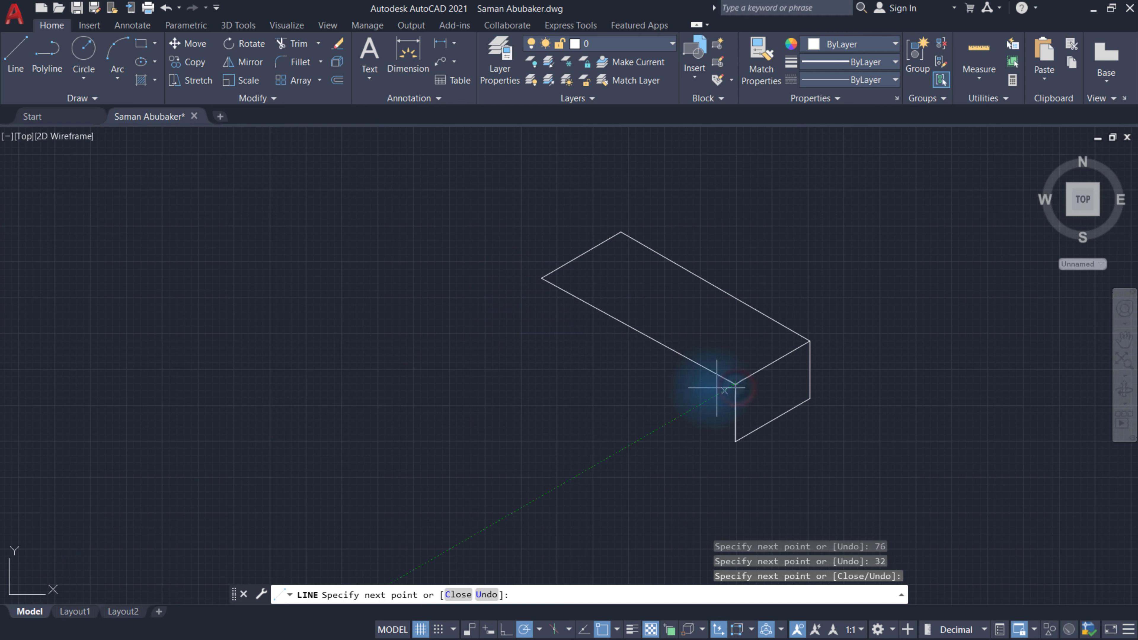
right_click(660, 385)
left_click(677, 398)
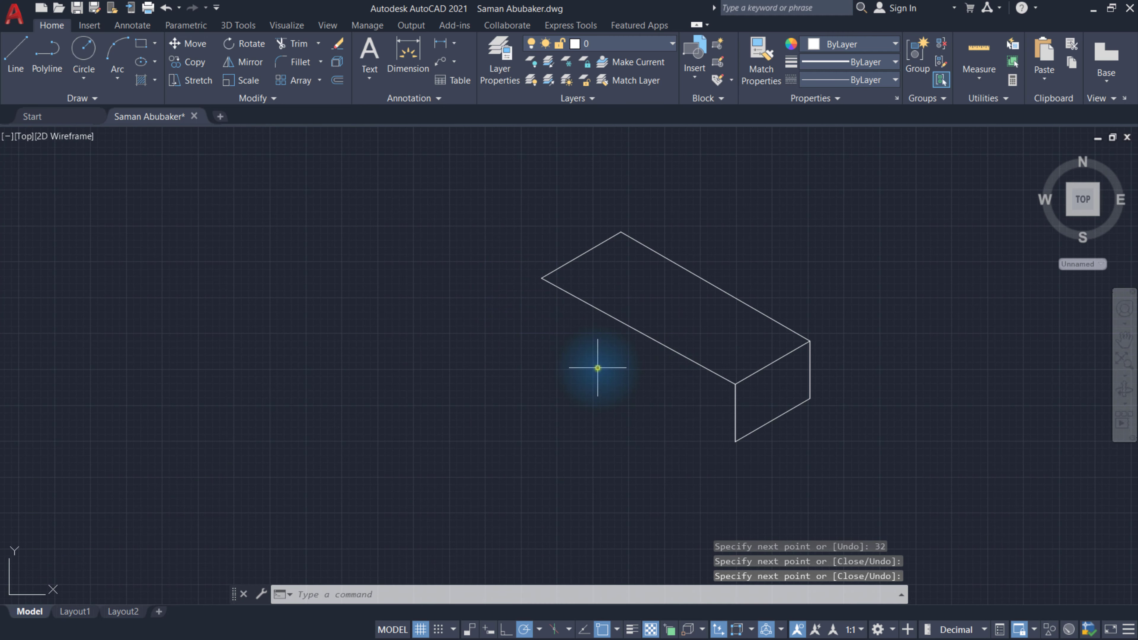
right_click(599, 368)
left_click(605, 376)
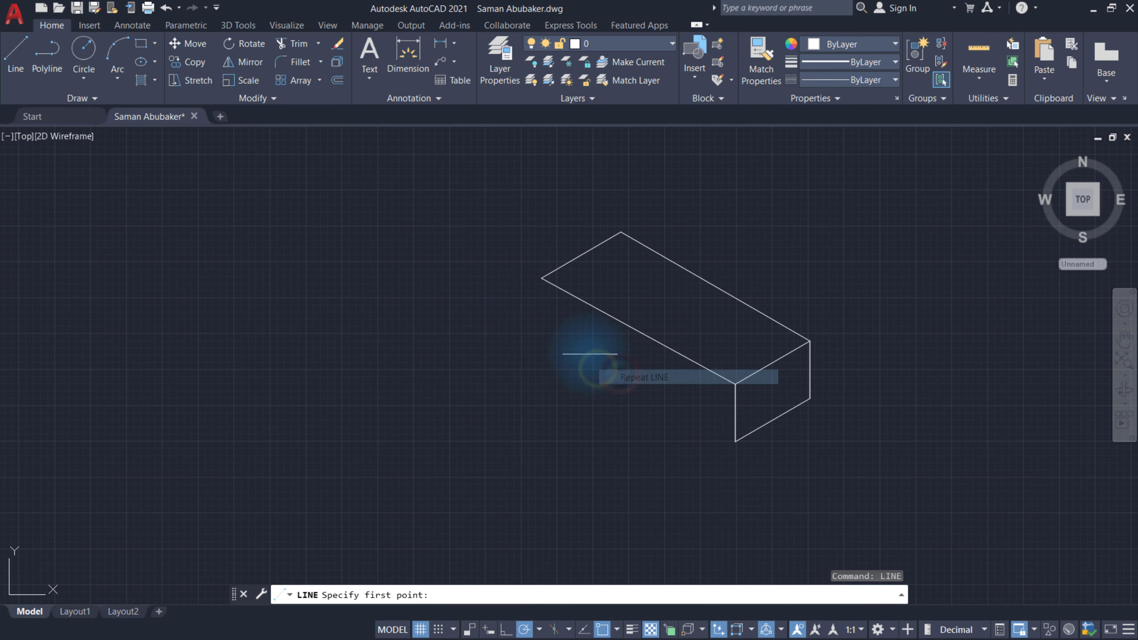
Draw the lower step edges: 18 deep, 20 down, 32 along the bottom, plus the 7-by-18 notch.
left_click(542, 277)
type("18")
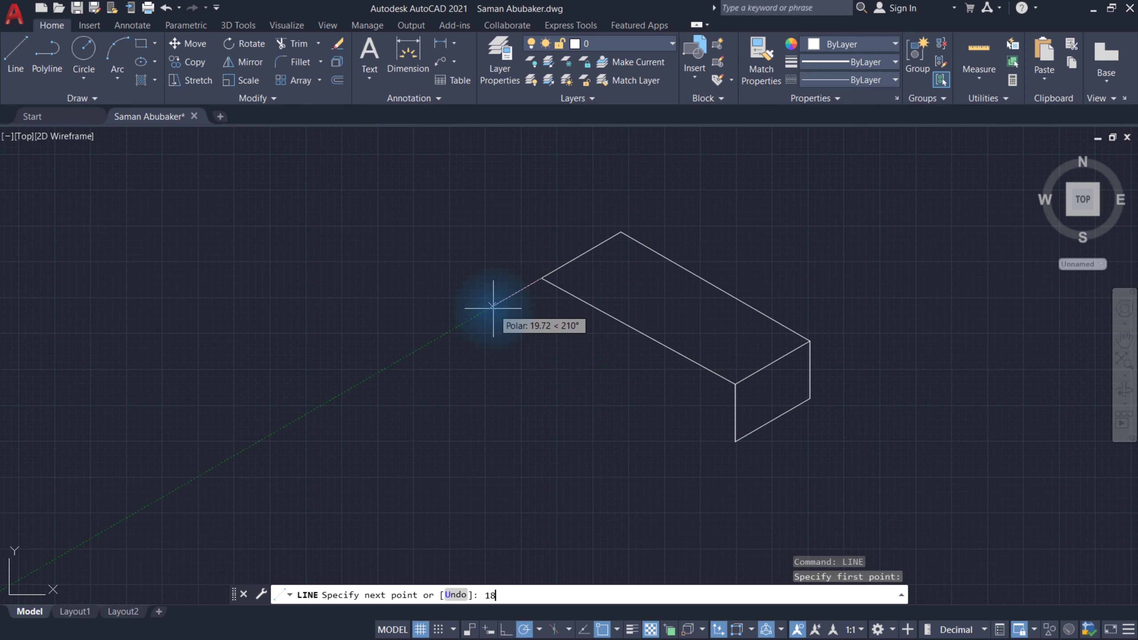
key("Return")
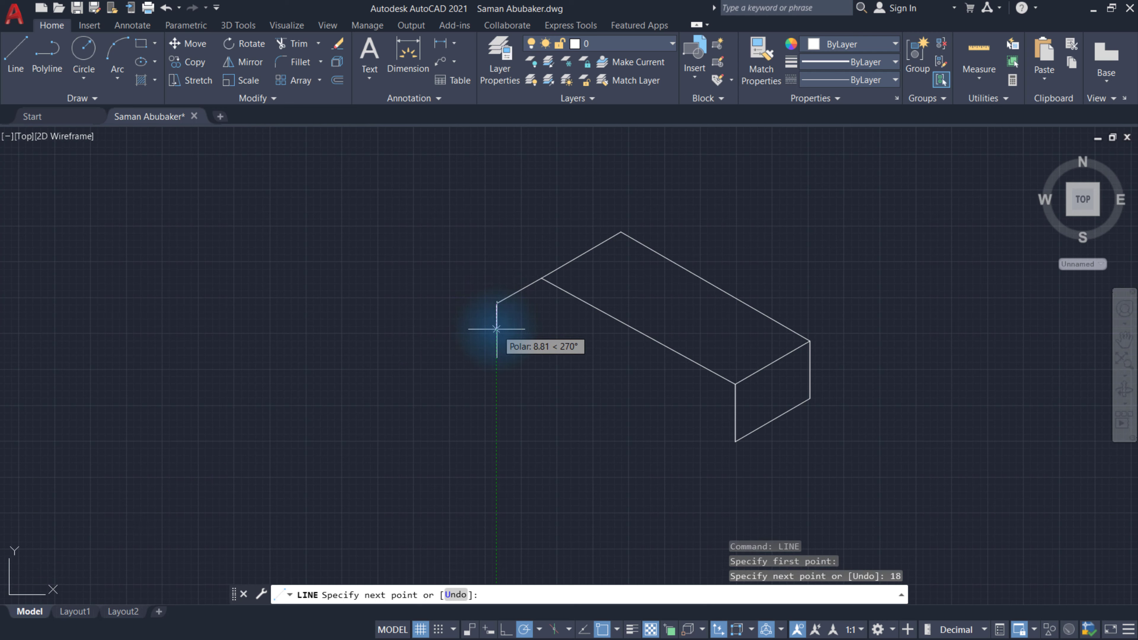
type("20")
key("Return")
type("32")
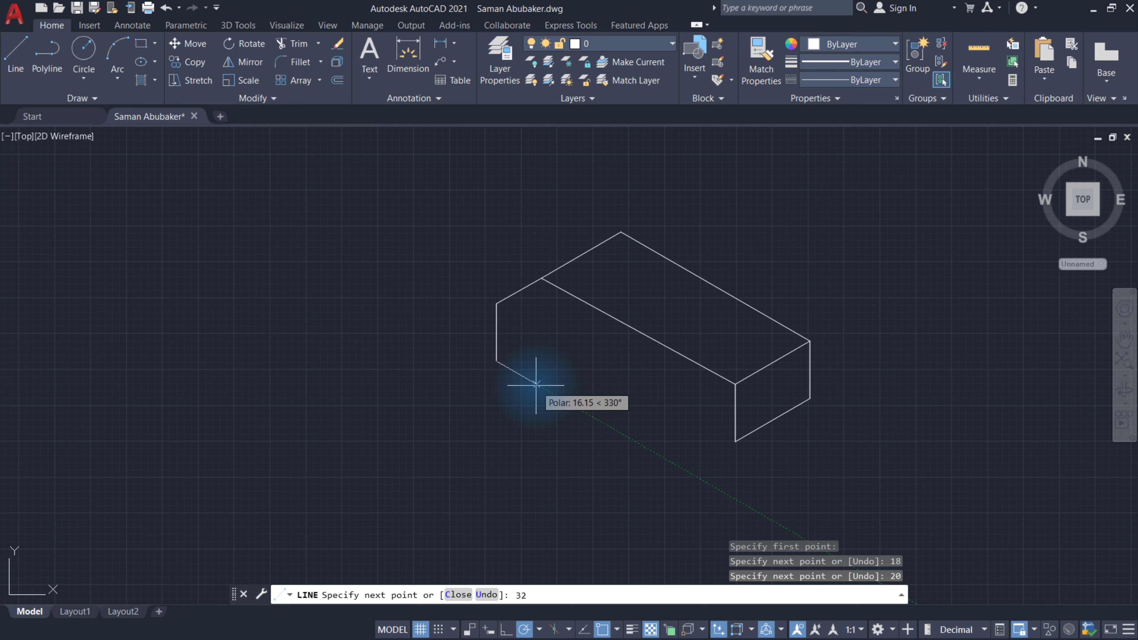
key("Return")
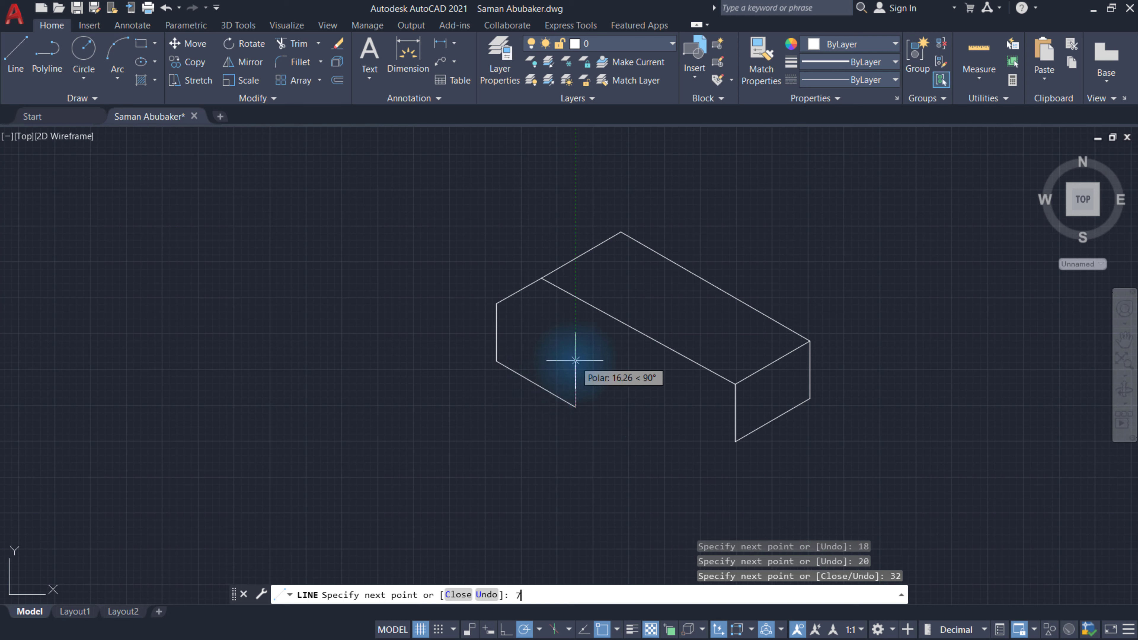
key("Return")
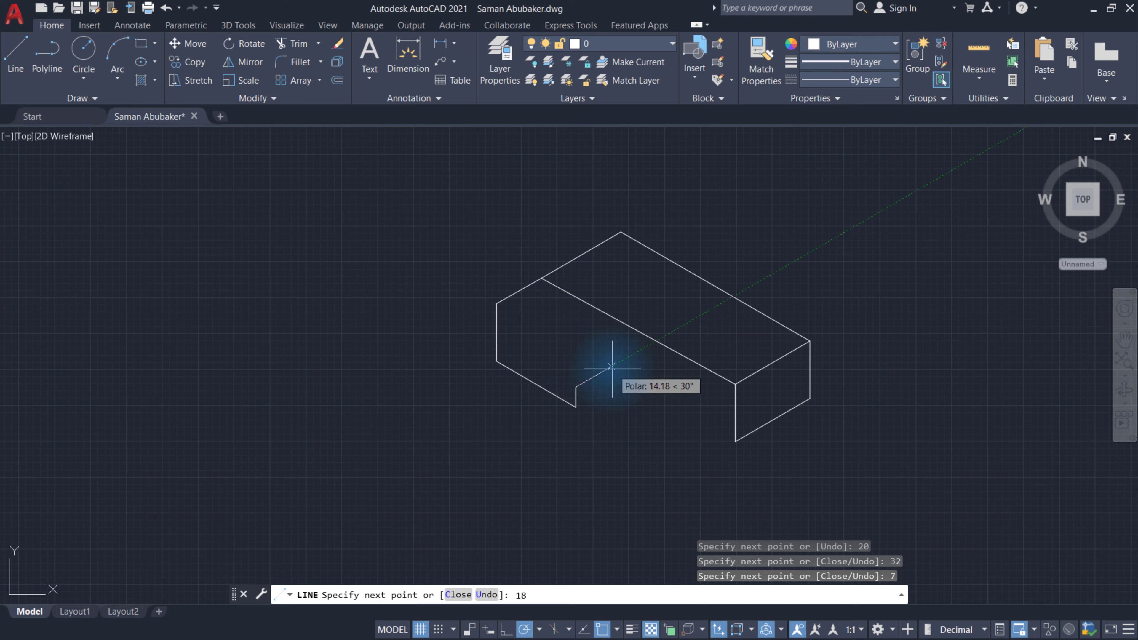
key("Return")
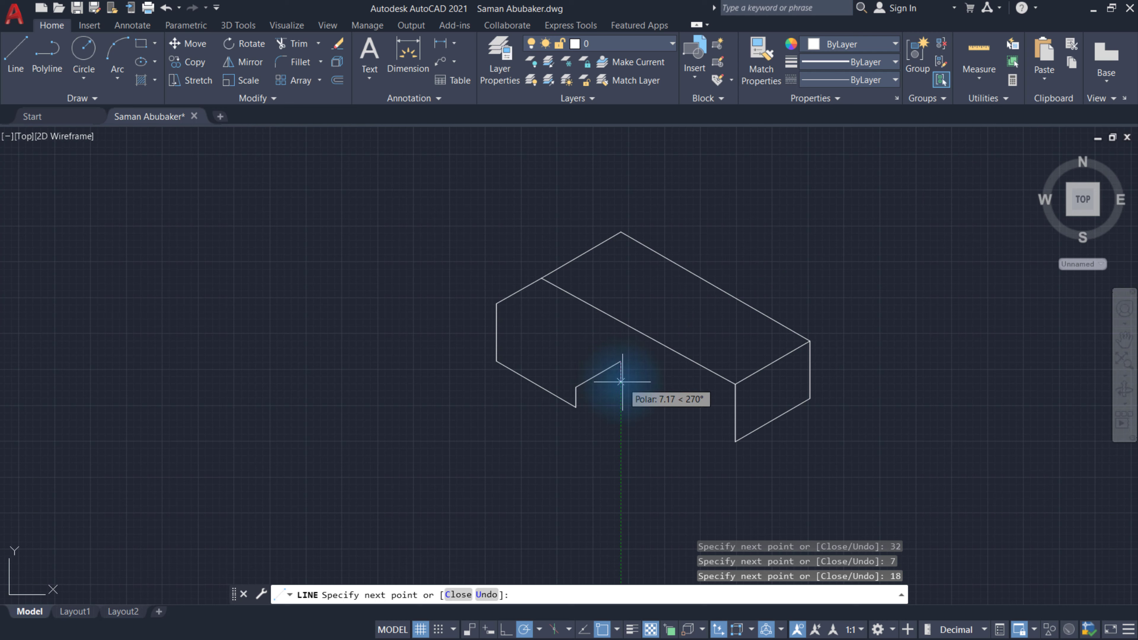
type("7")
key("Return")
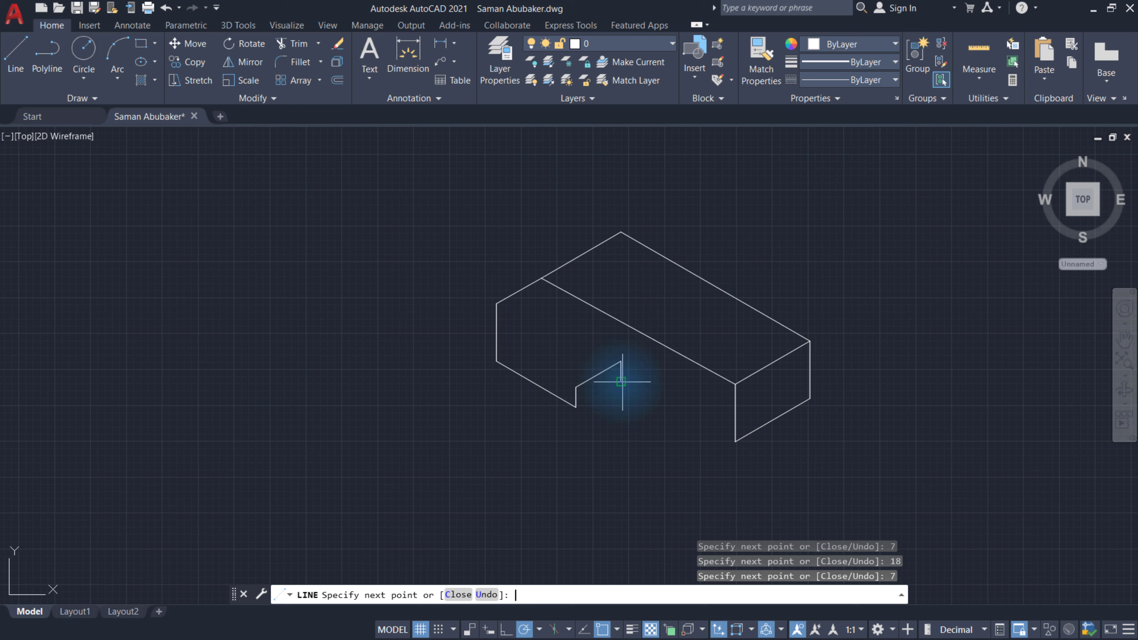
left_click(576, 407)
right_click(603, 419)
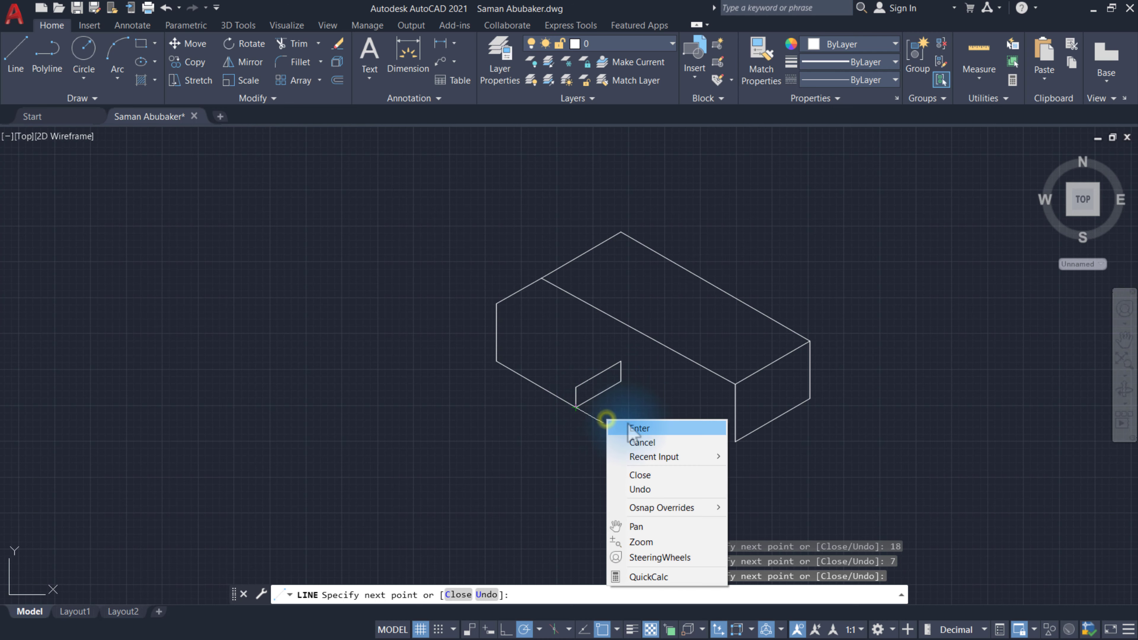
left_click(632, 428)
right_click(632, 424)
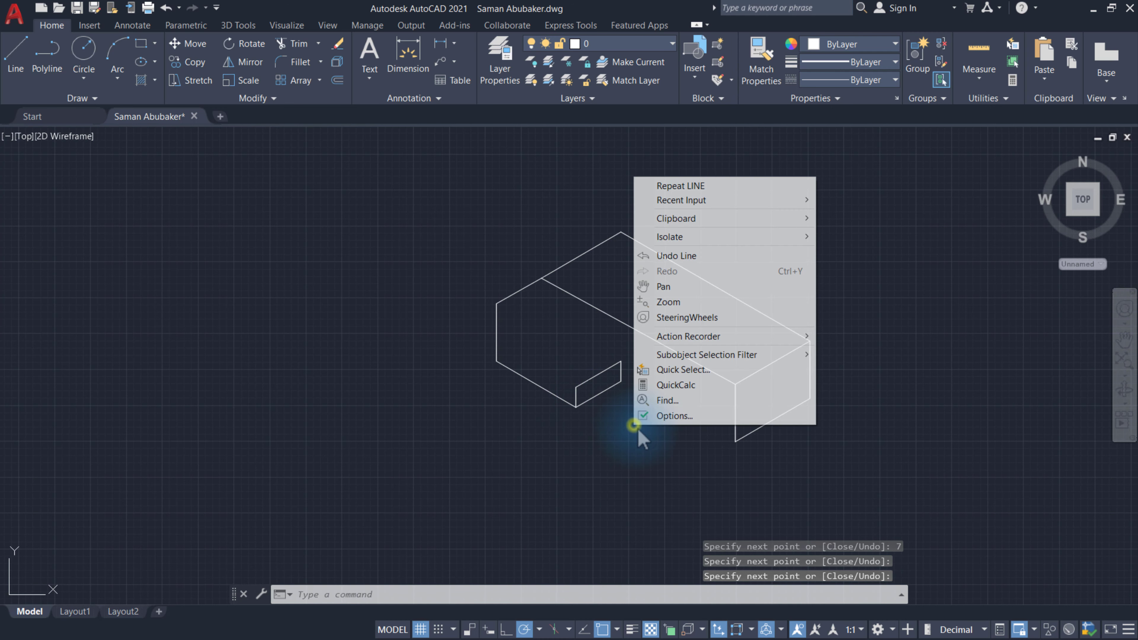
Draw lines from the notch corners to the block's bottom corner and left corner.
left_click(696, 187)
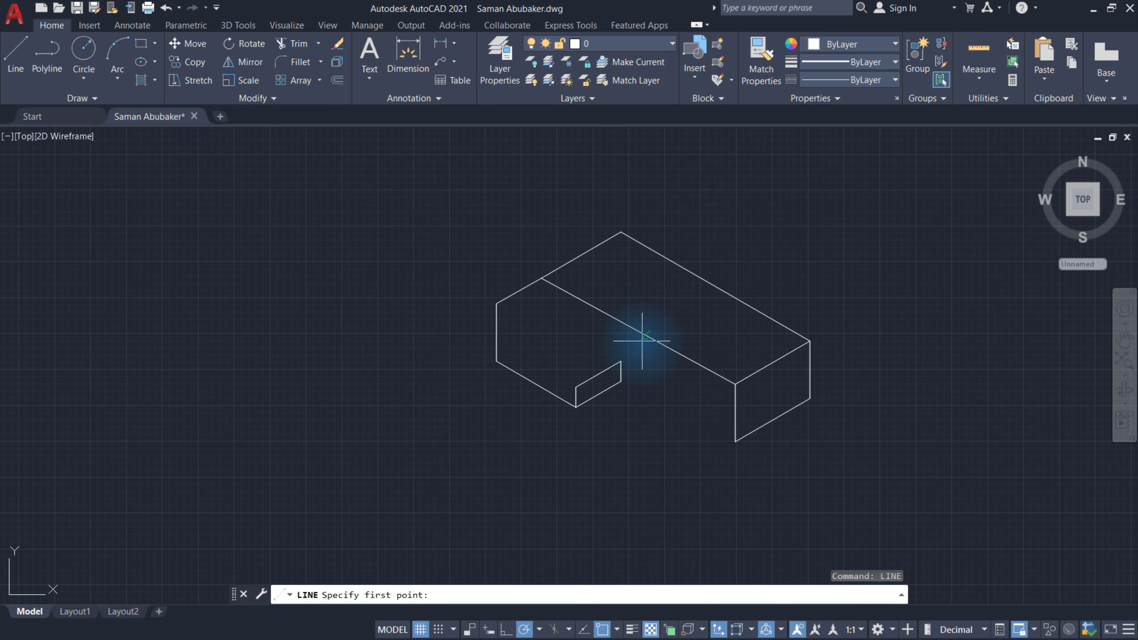
left_click(621, 382)
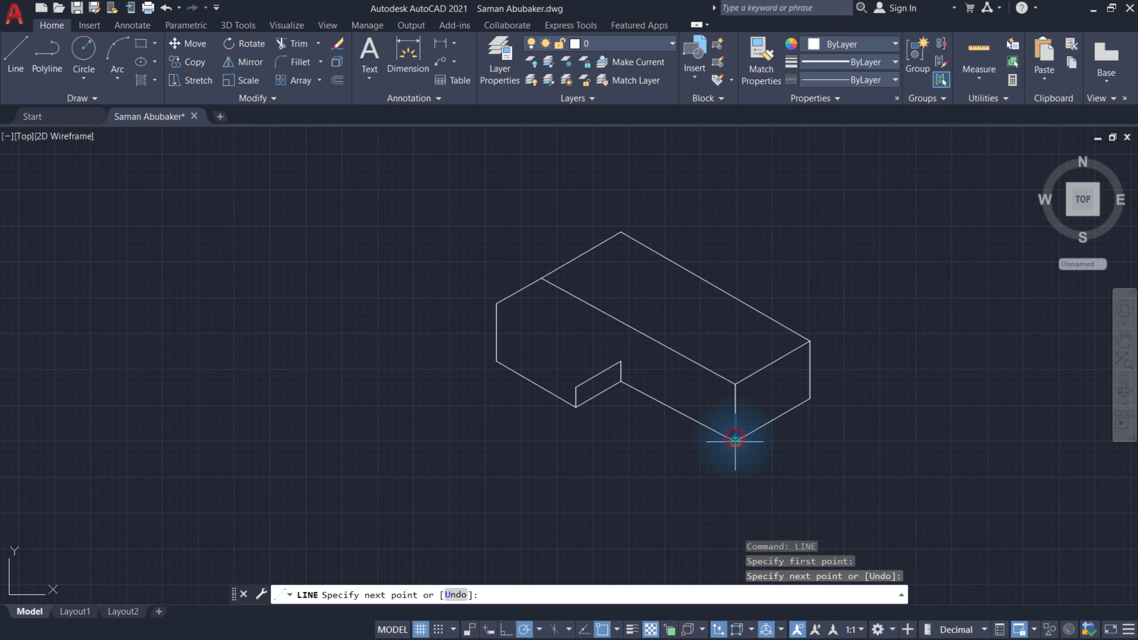
left_click(734, 441)
right_click(665, 450)
left_click(690, 453)
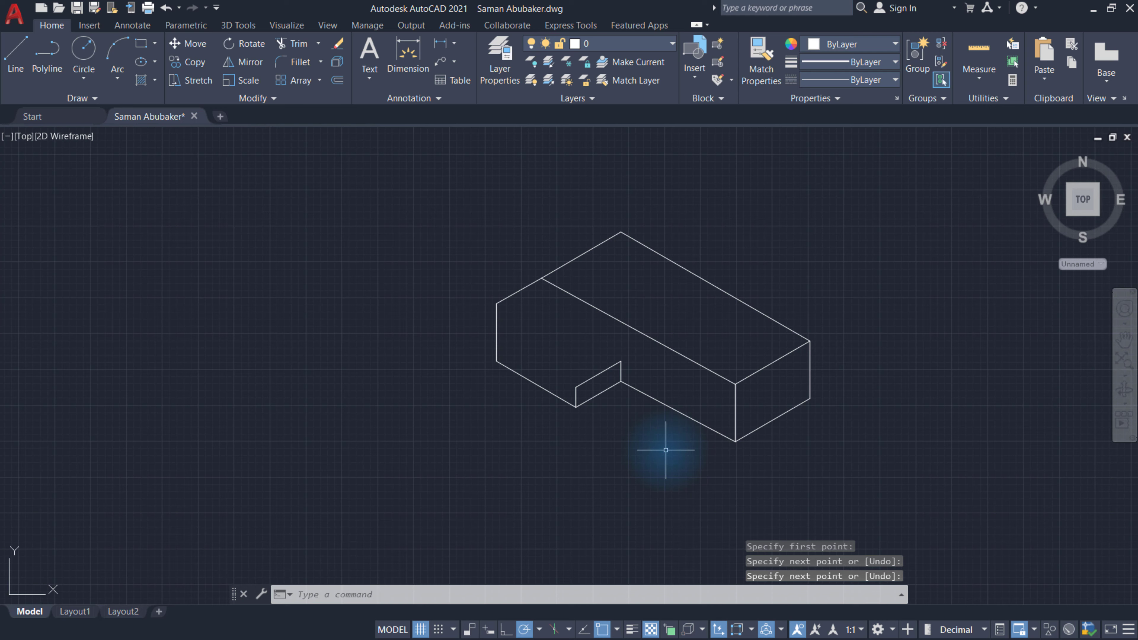
right_click(666, 449)
left_click(667, 210)
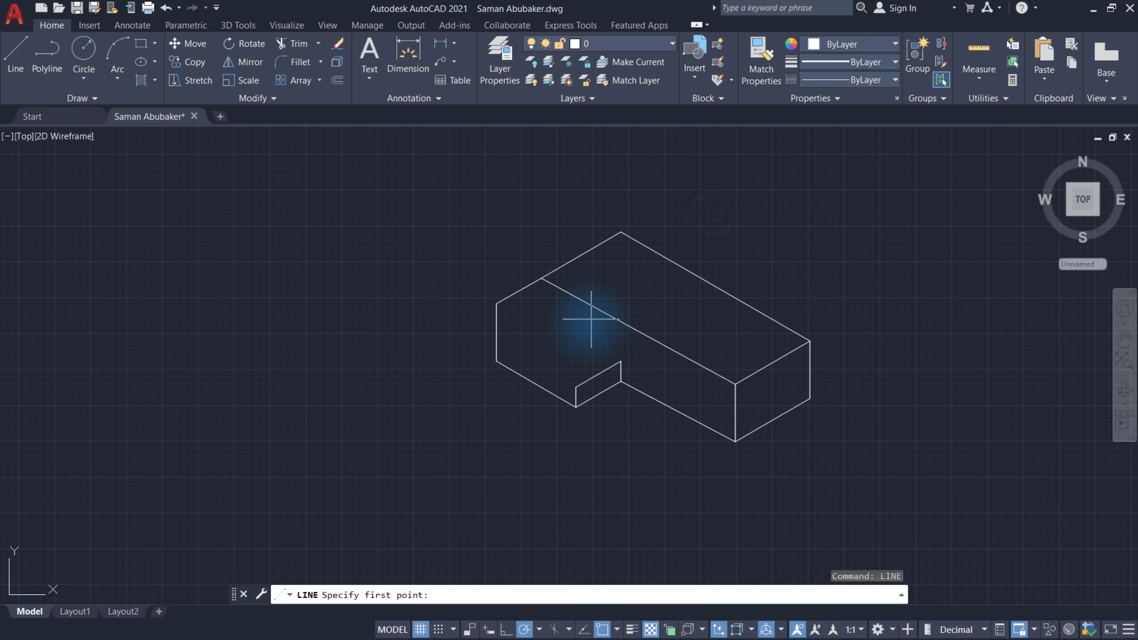
left_click(576, 387)
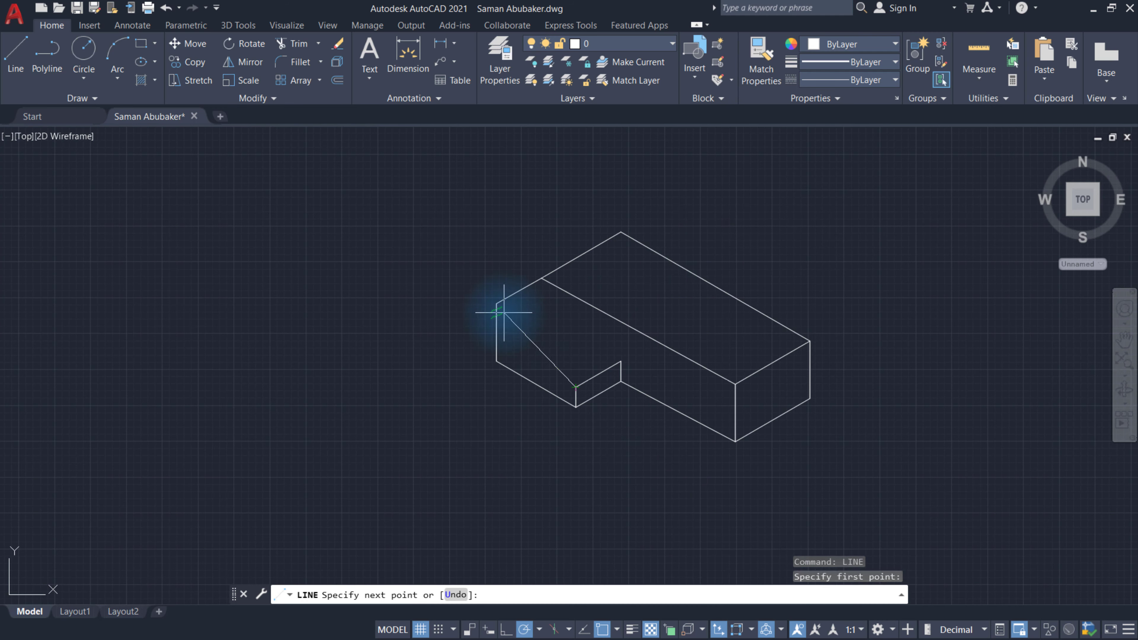
left_click(495, 305)
right_click(444, 300)
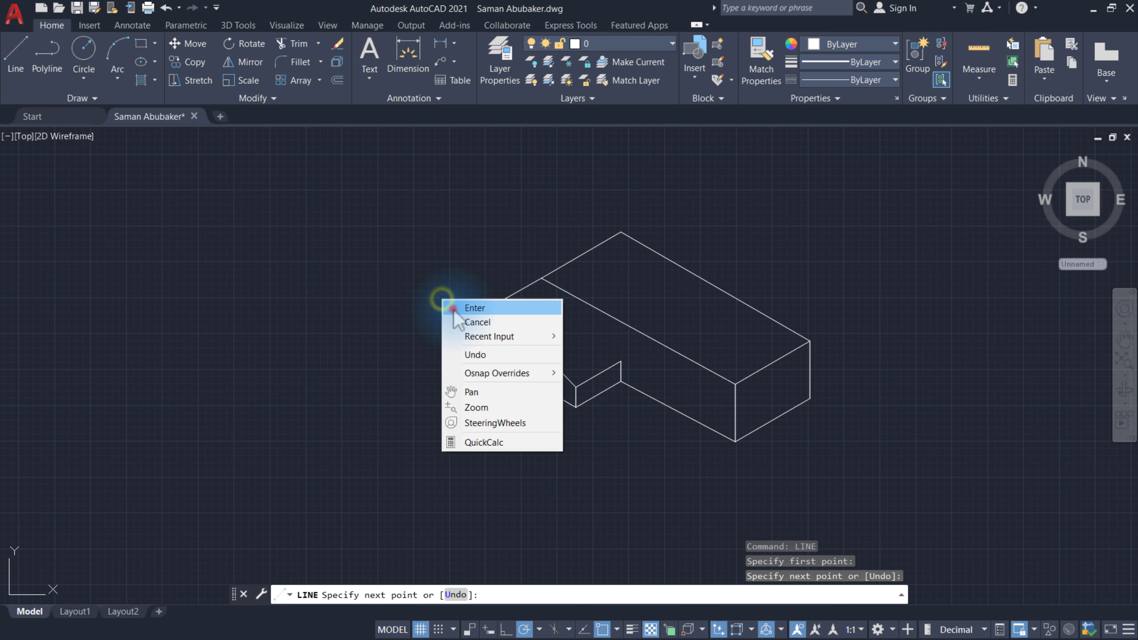
left_click(452, 304)
right_click(439, 298)
Draw the line from the notch's top corner to the block's top back edge.
left_click(450, 307)
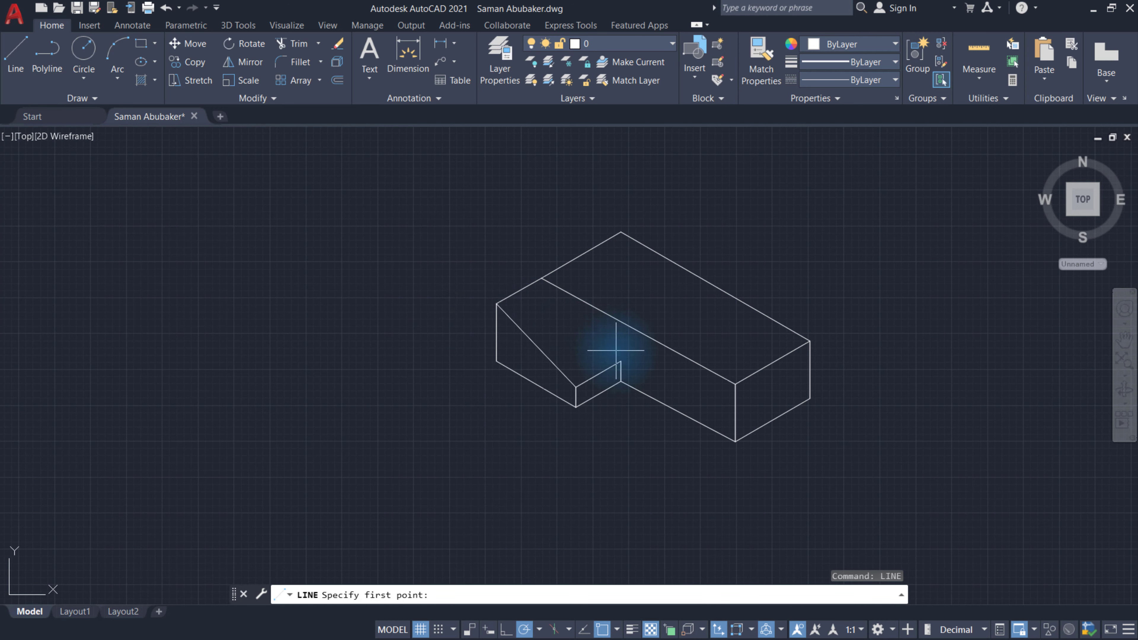
left_click(620, 361)
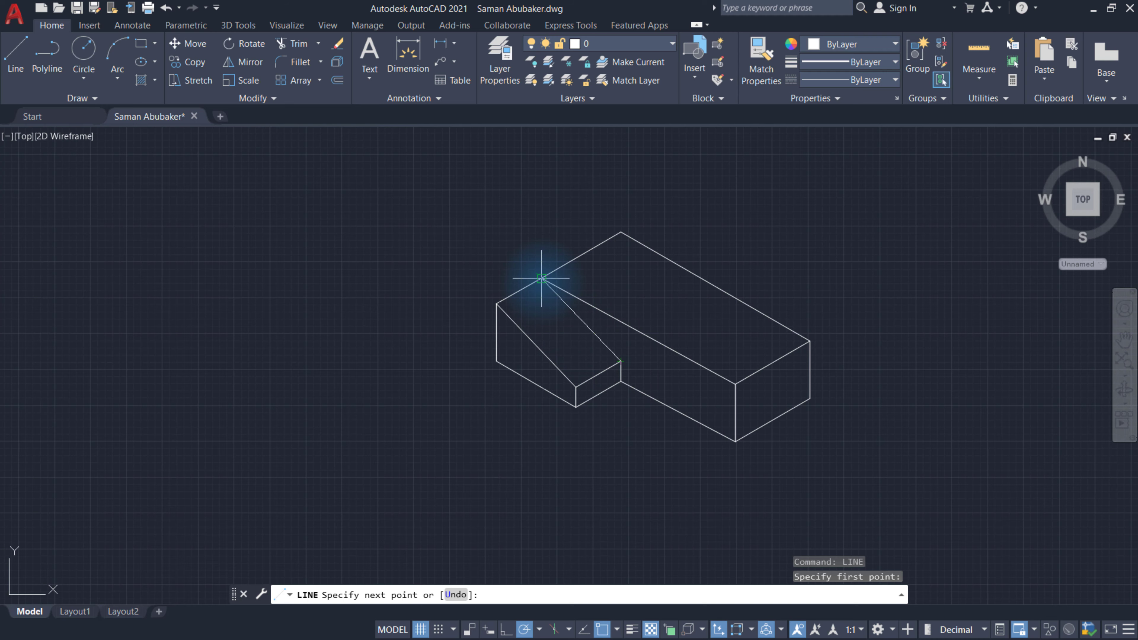
left_click(542, 279)
right_click(497, 249)
left_click(515, 257)
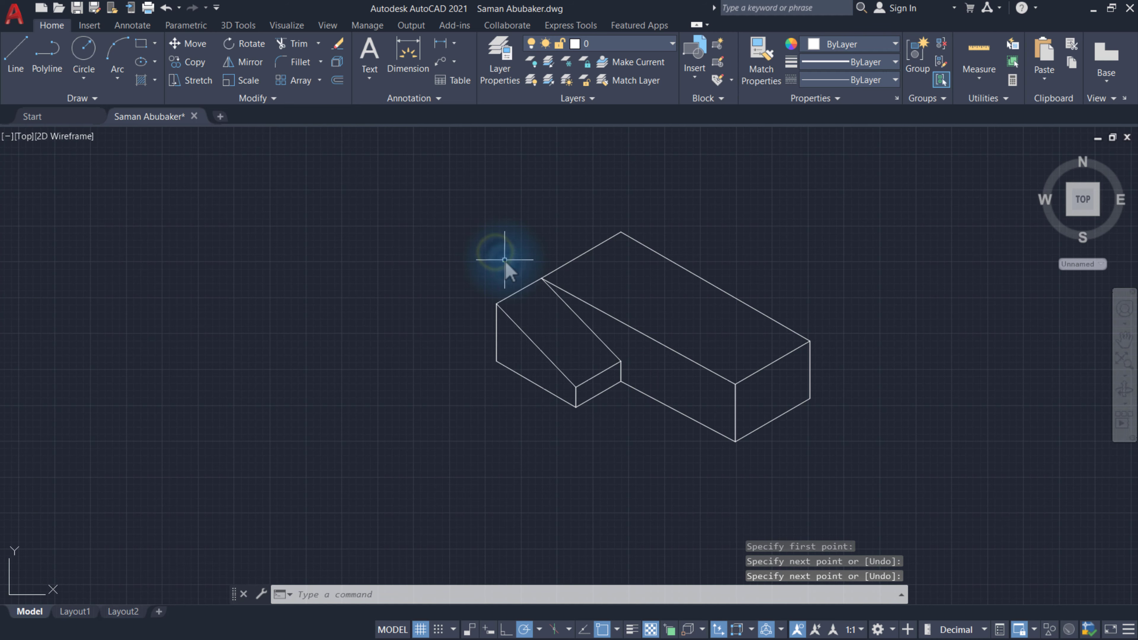
left_click(1123, 340)
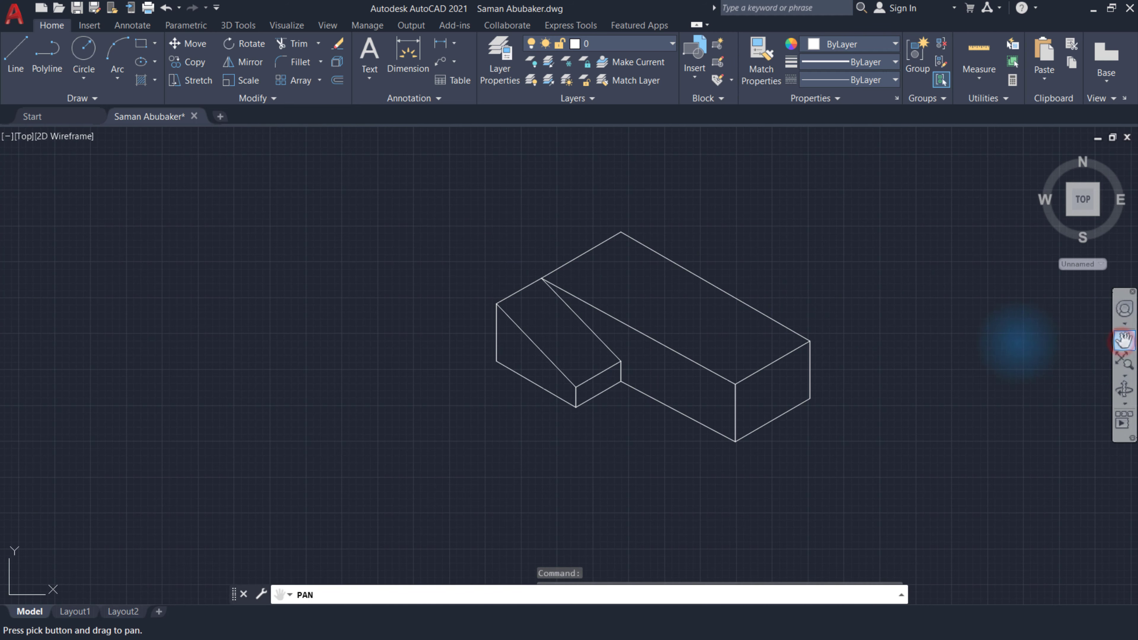
left_click_drag(701, 342, 652, 344)
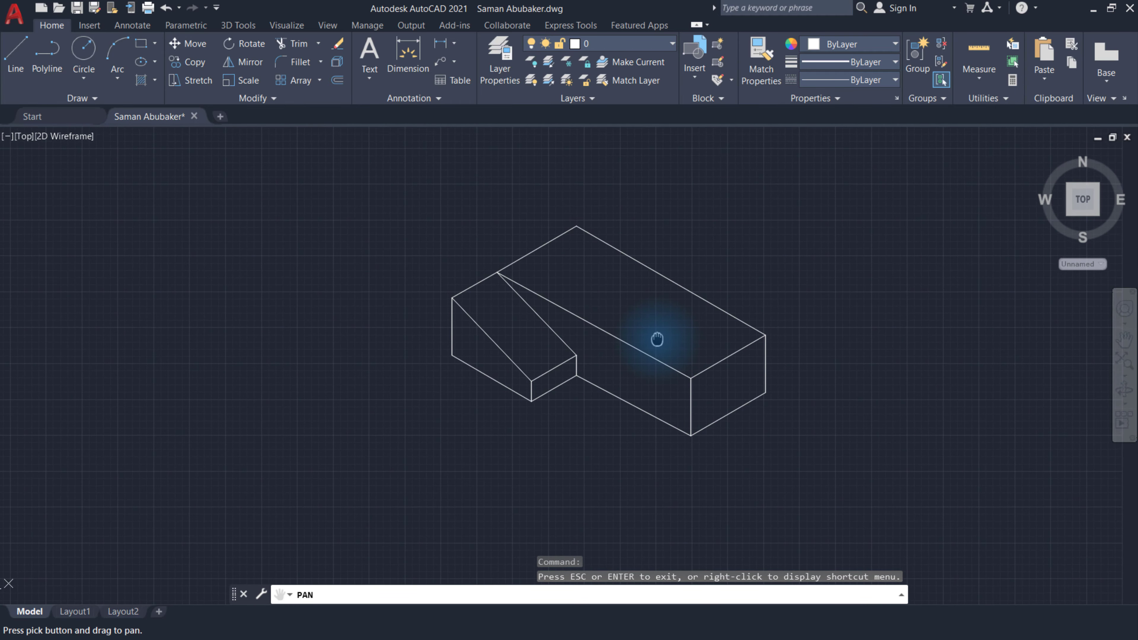
right_click(829, 284)
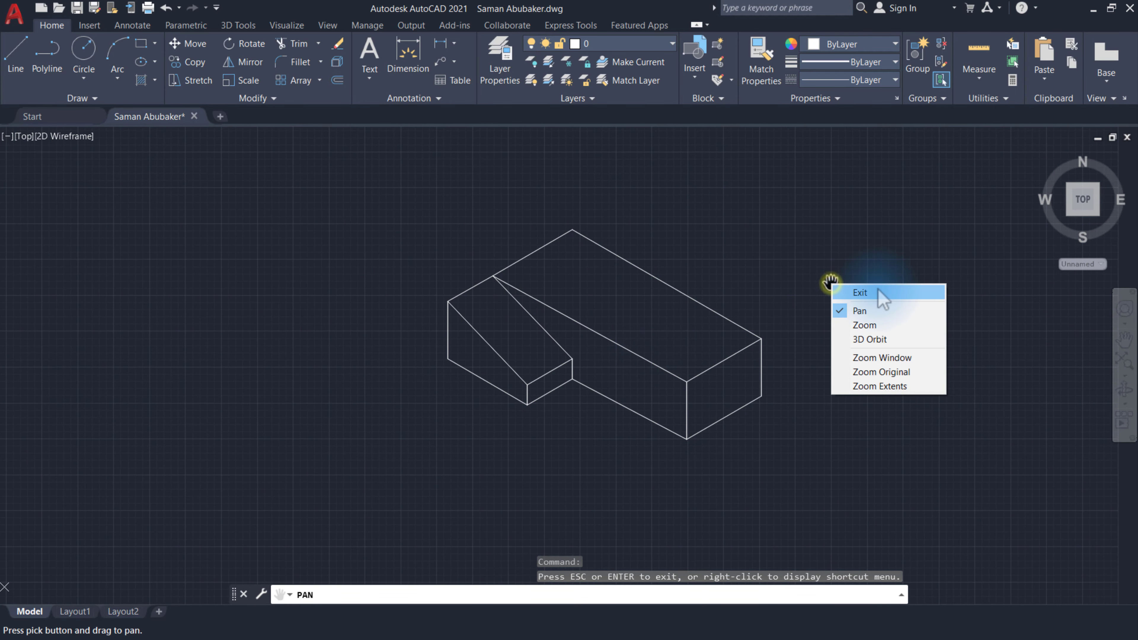
left_click(839, 291)
Dimension the end-face height 20, top length 76 and top depth 32.
left_click(407, 56)
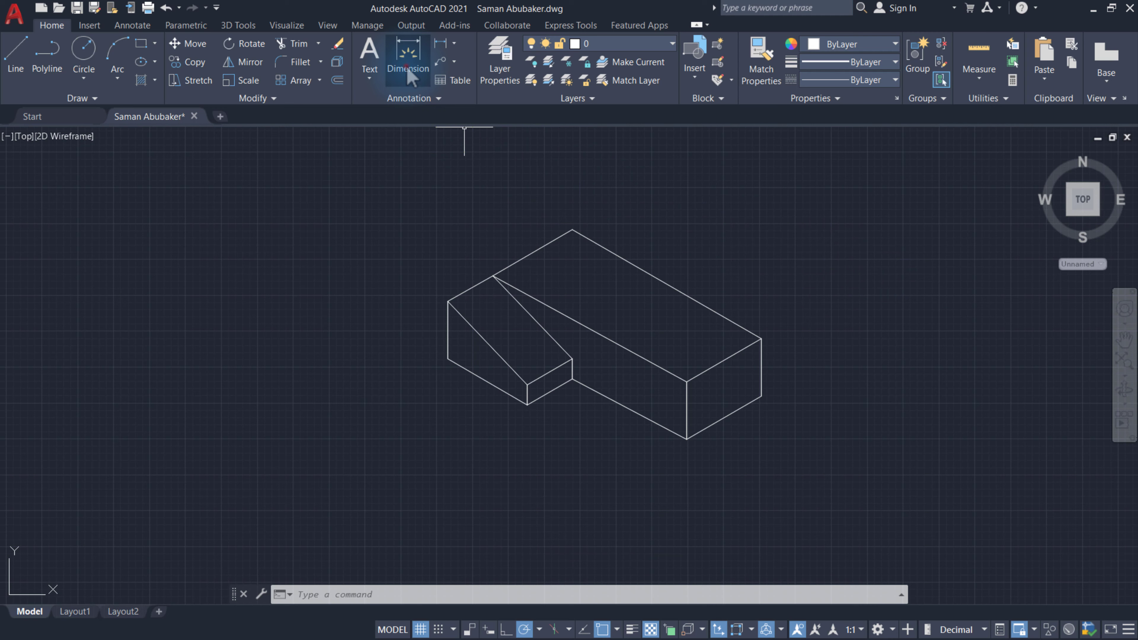
left_click(761, 396)
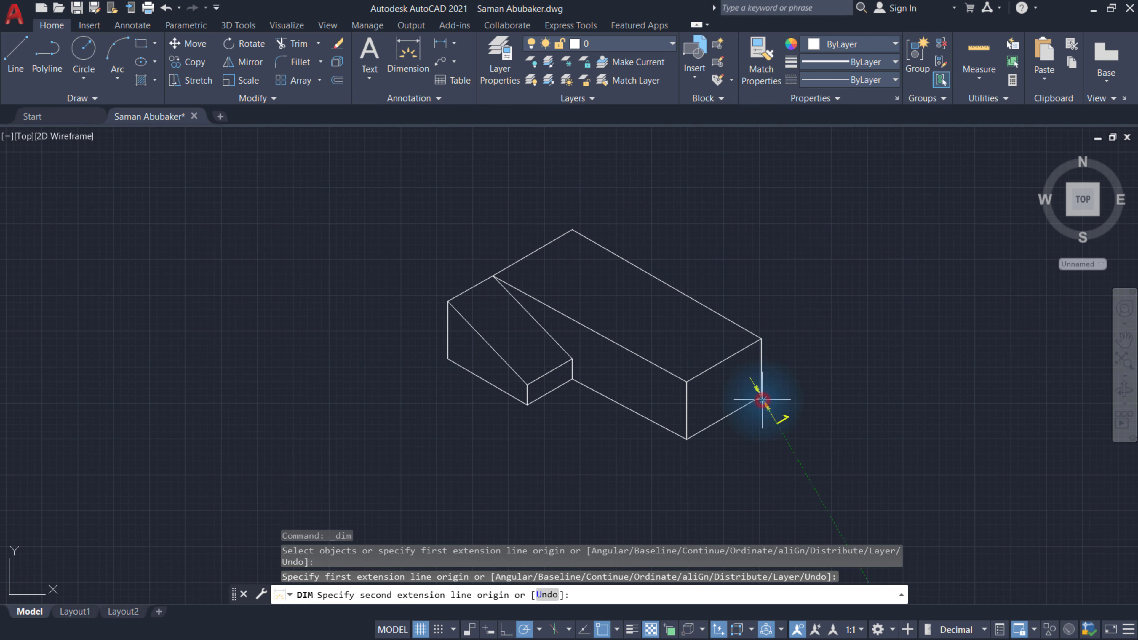
left_click(761, 338)
left_click(800, 343)
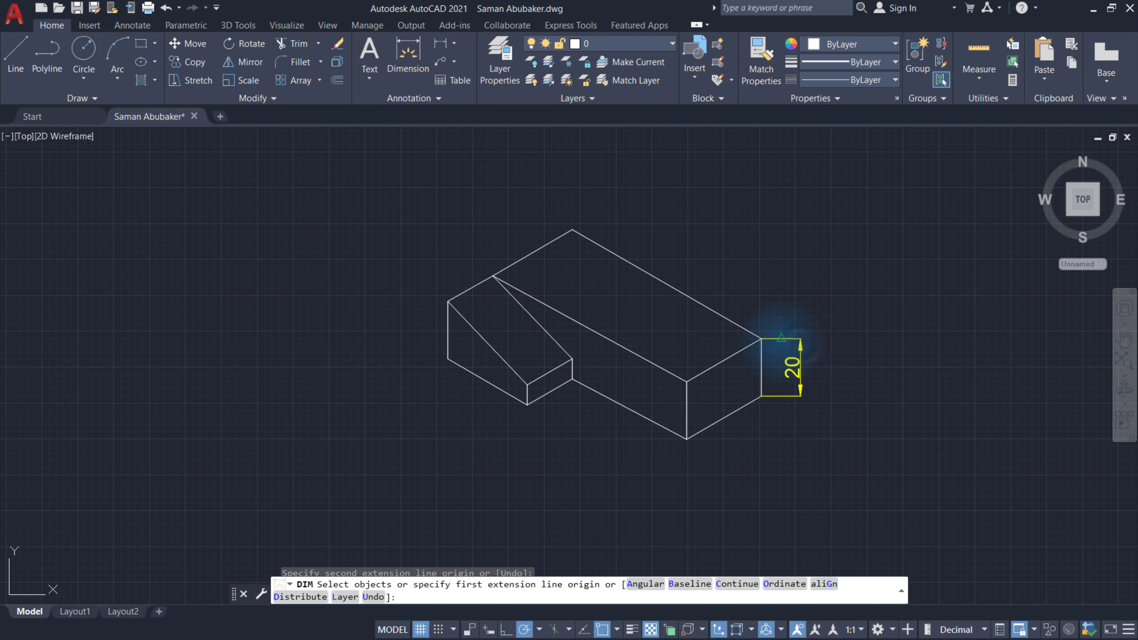
left_click(760, 338)
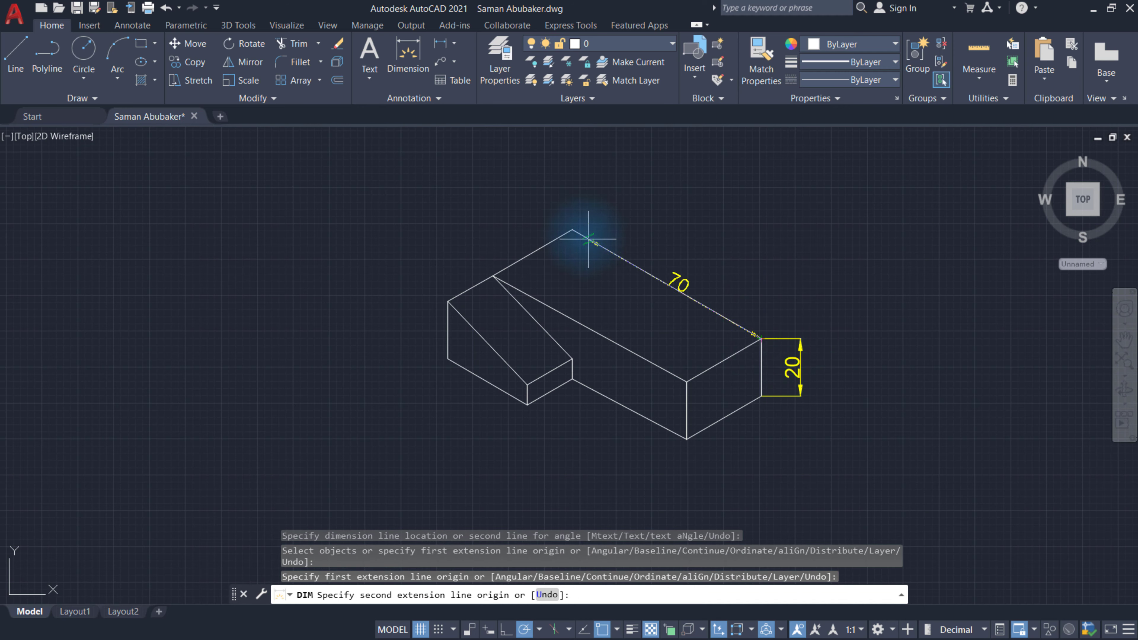
left_click(573, 229)
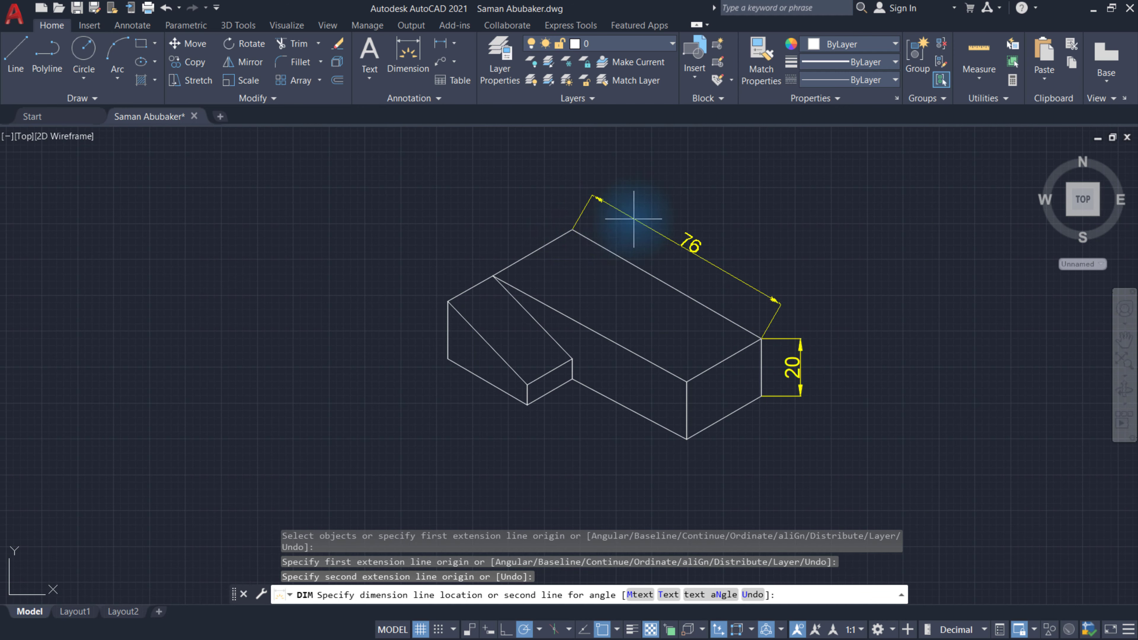
left_click(635, 218)
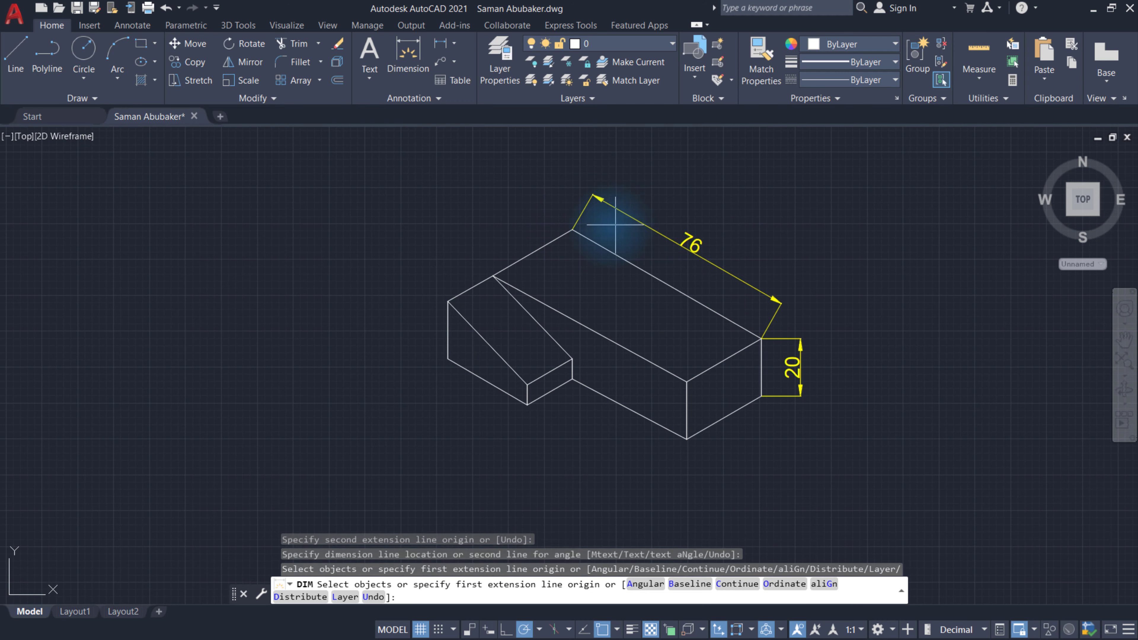
left_click(572, 230)
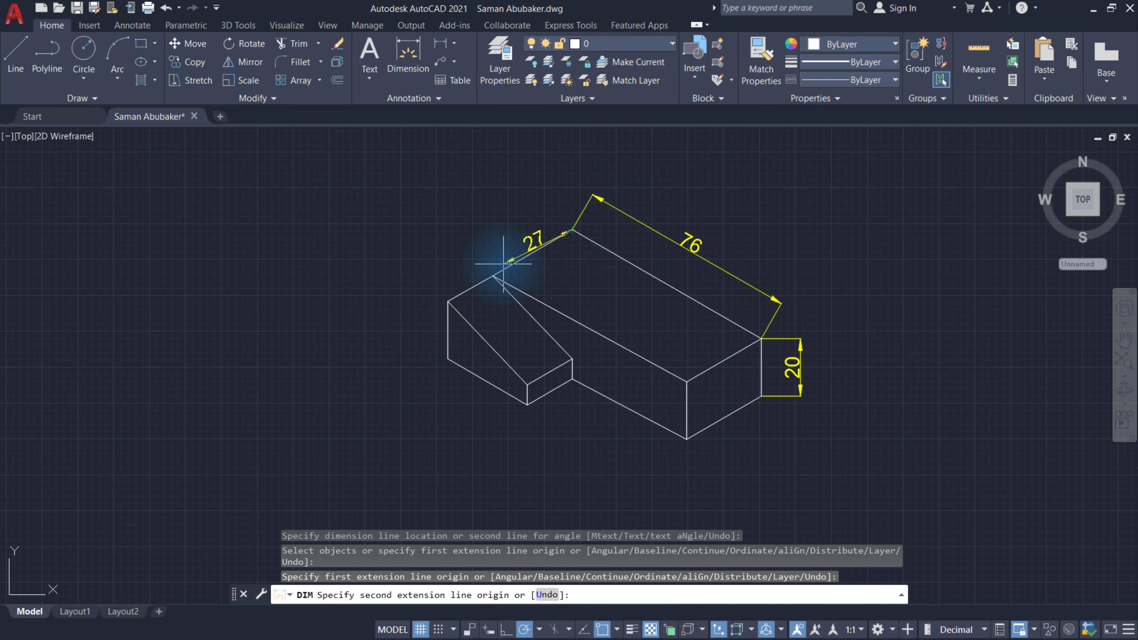
left_click(493, 275)
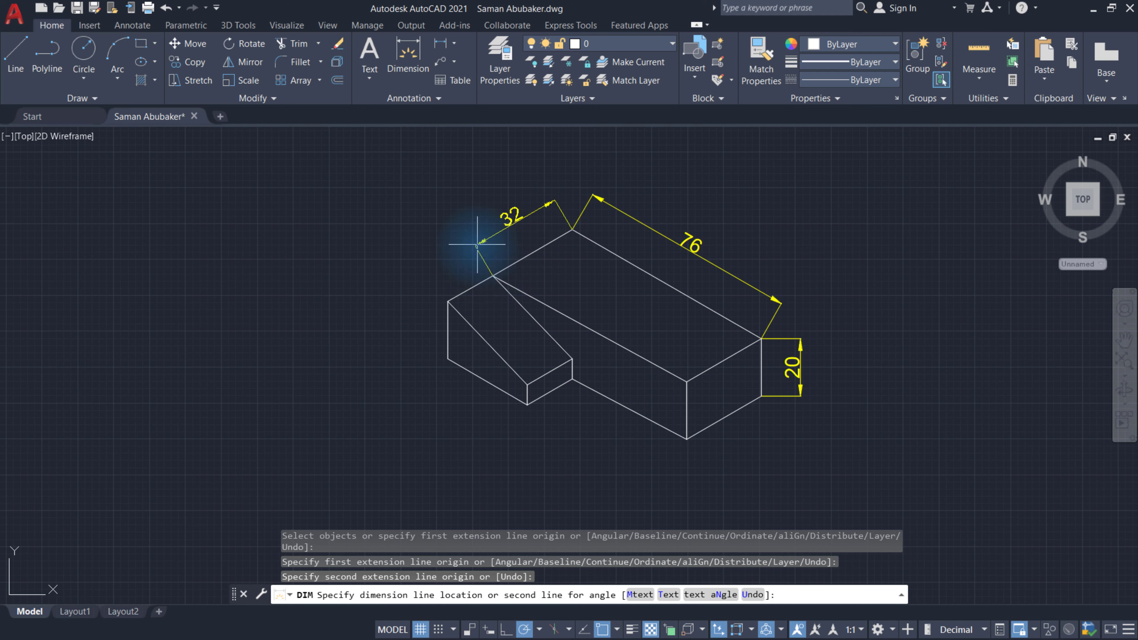
left_click(477, 244)
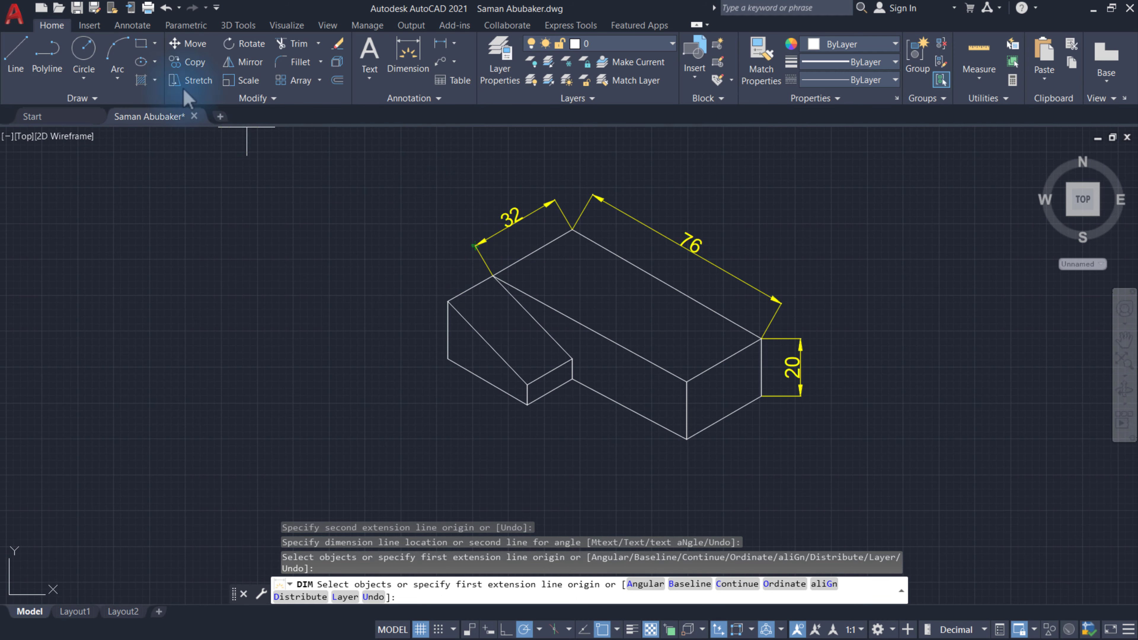
left_click(133, 26)
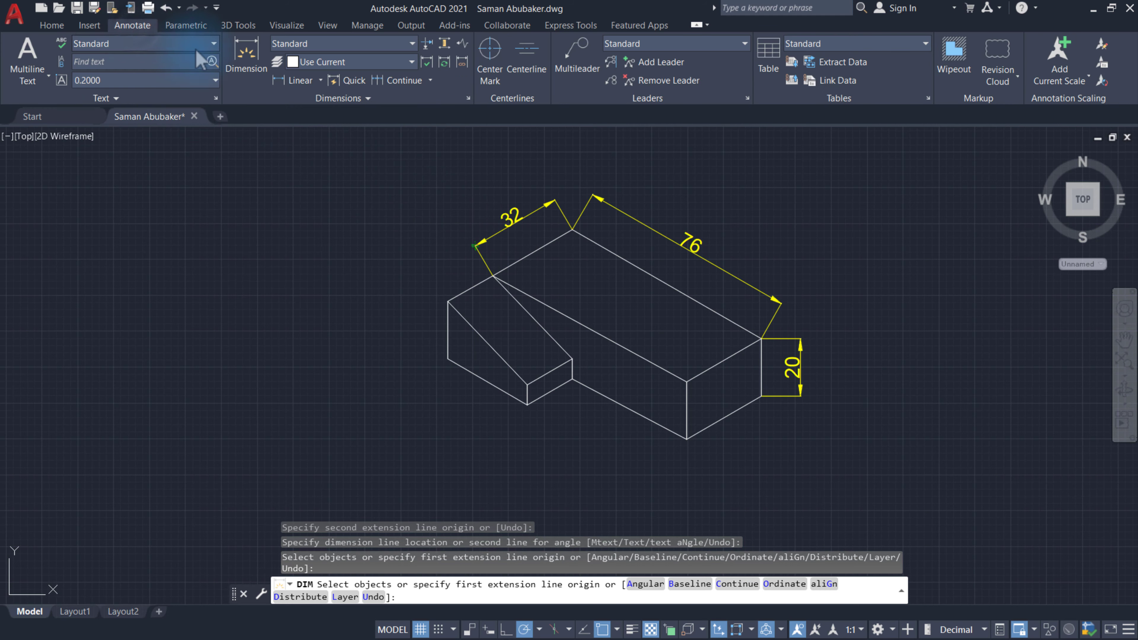
Continue the dimension chain with the 18 step depth.
left_click(391, 80)
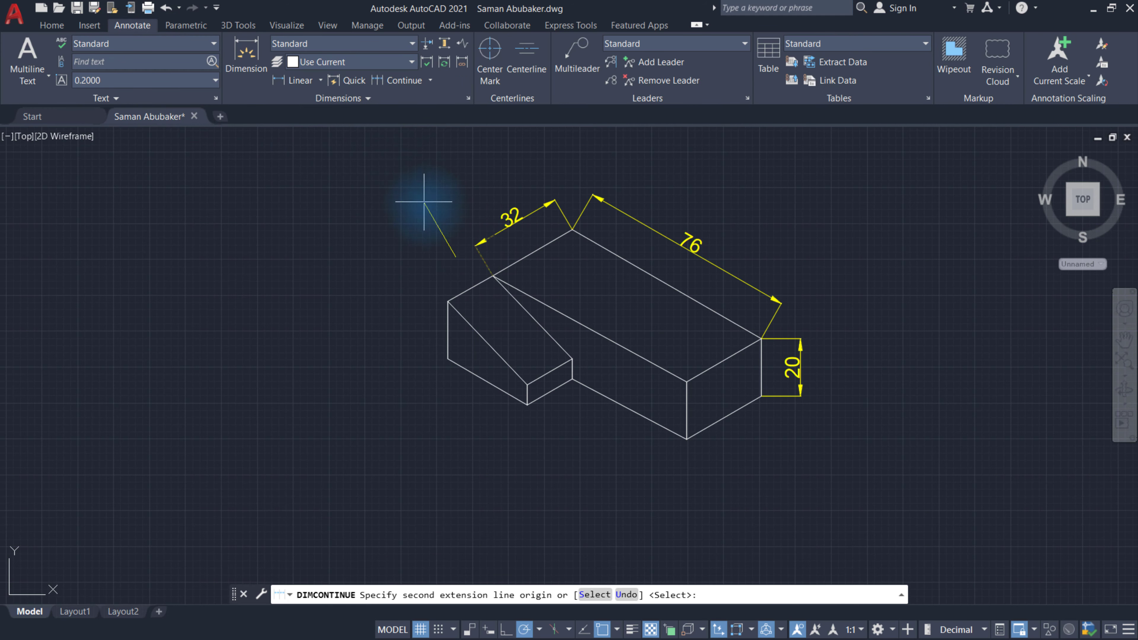
left_click(448, 301)
right_click(400, 301)
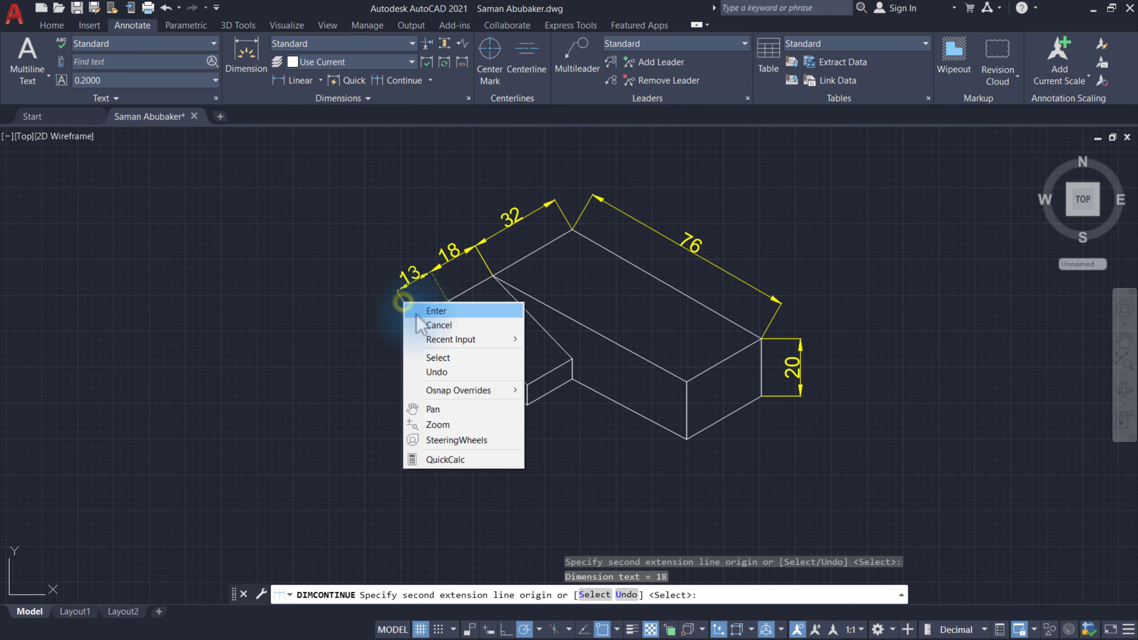
left_click(439, 308)
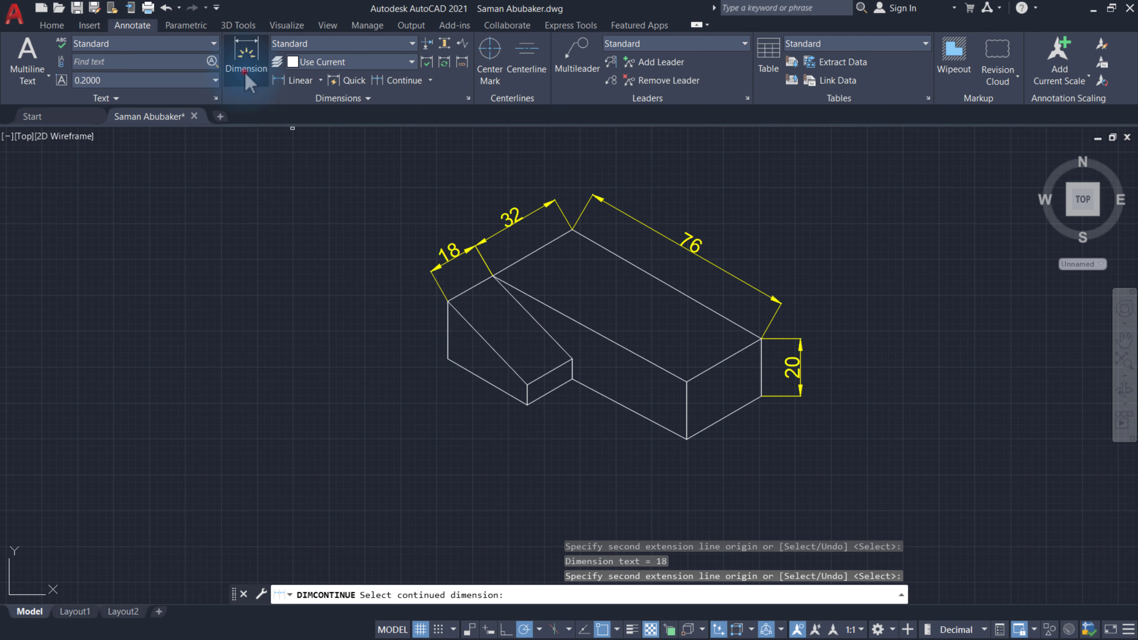
Add the 32 lower step edge and 6 step height dimensions.
left_click(246, 54)
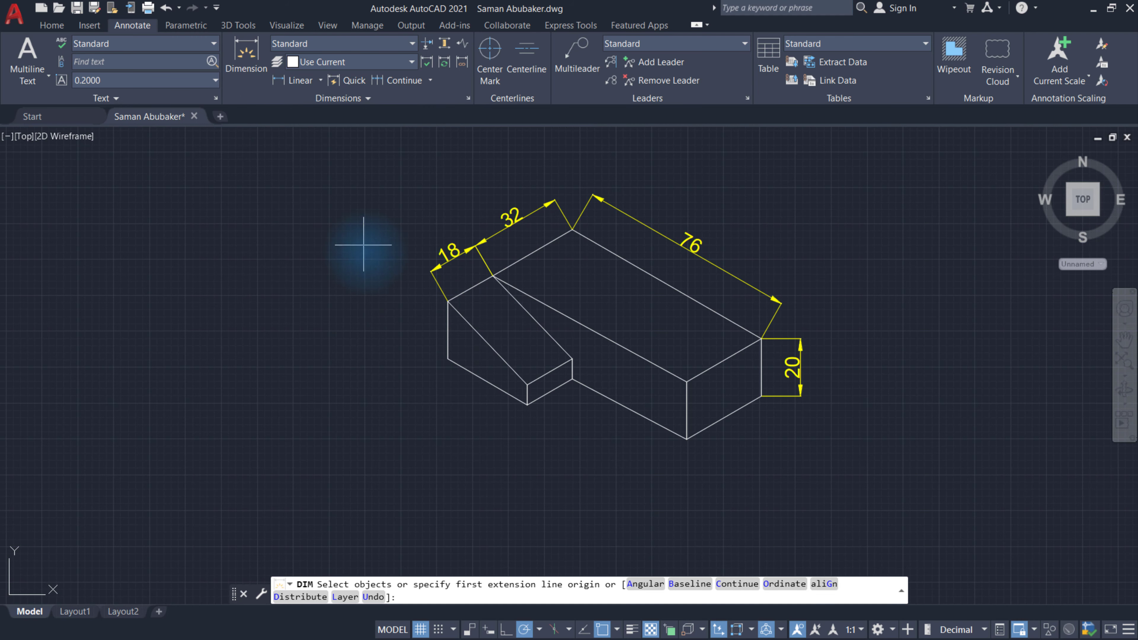
key("Return")
left_click(448, 358)
left_click(524, 401)
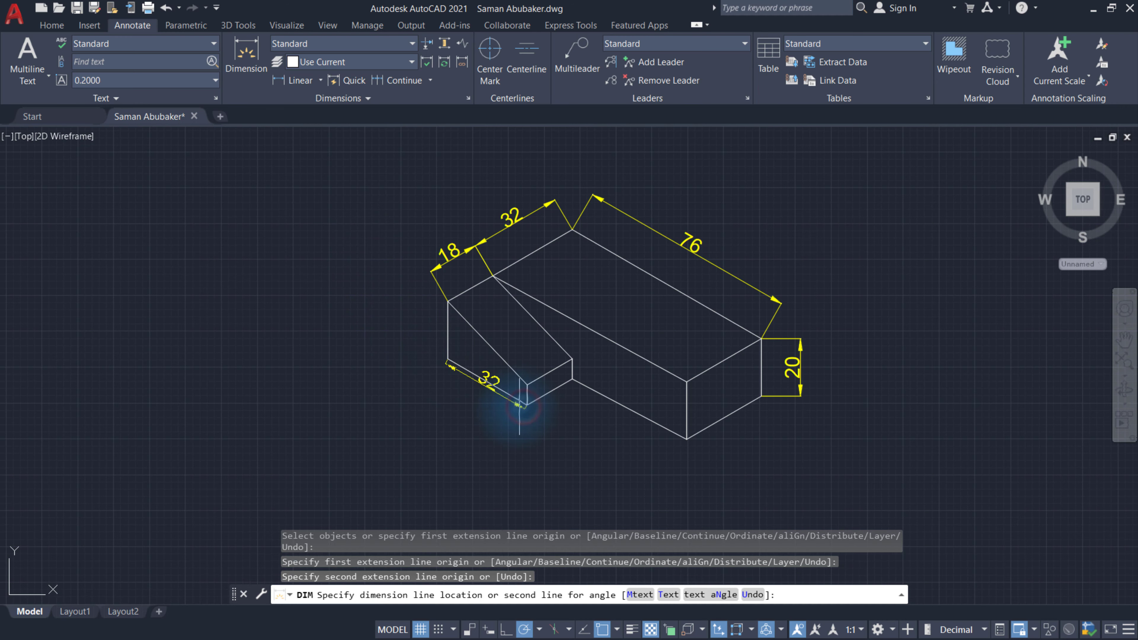
left_click(499, 414)
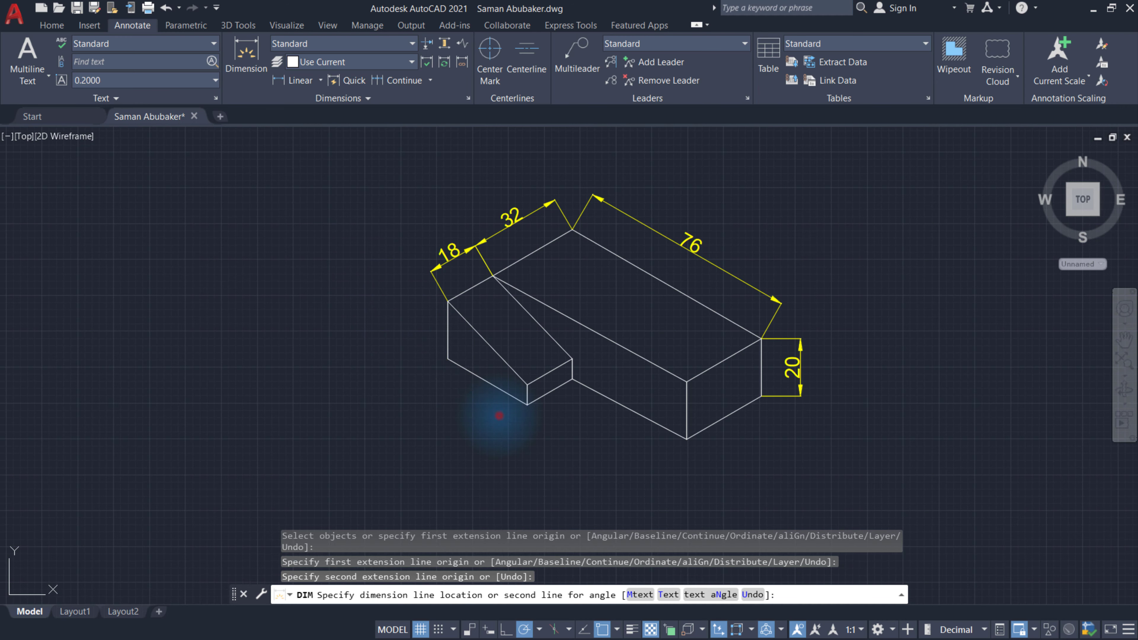
key("Return")
left_click(526, 390)
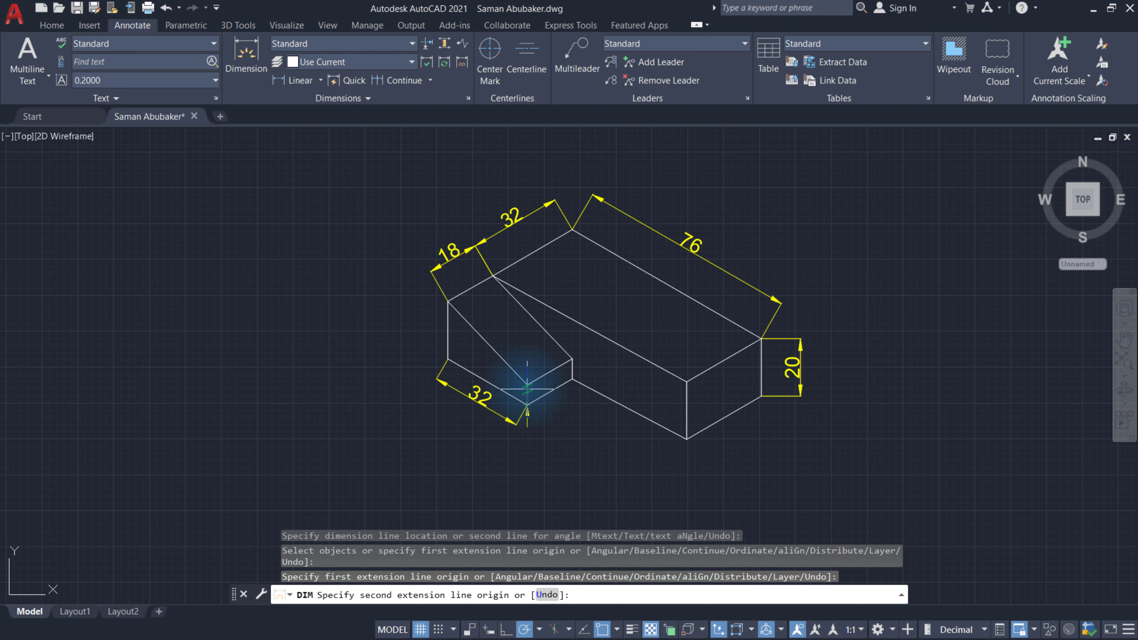
left_click(527, 384)
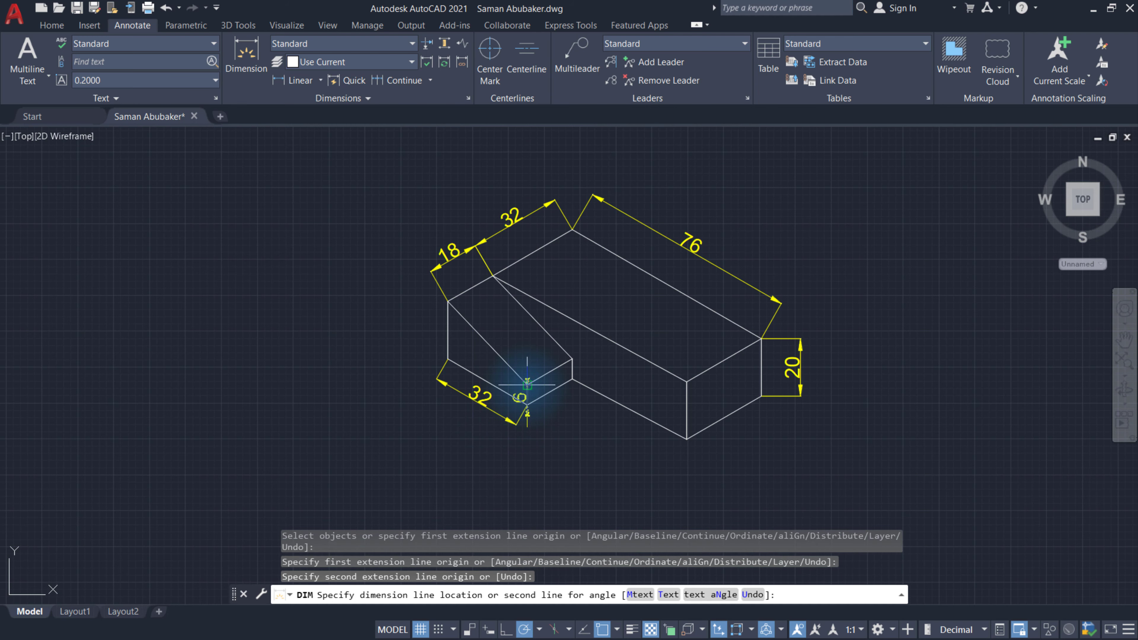
left_click(506, 414)
right_click(394, 331)
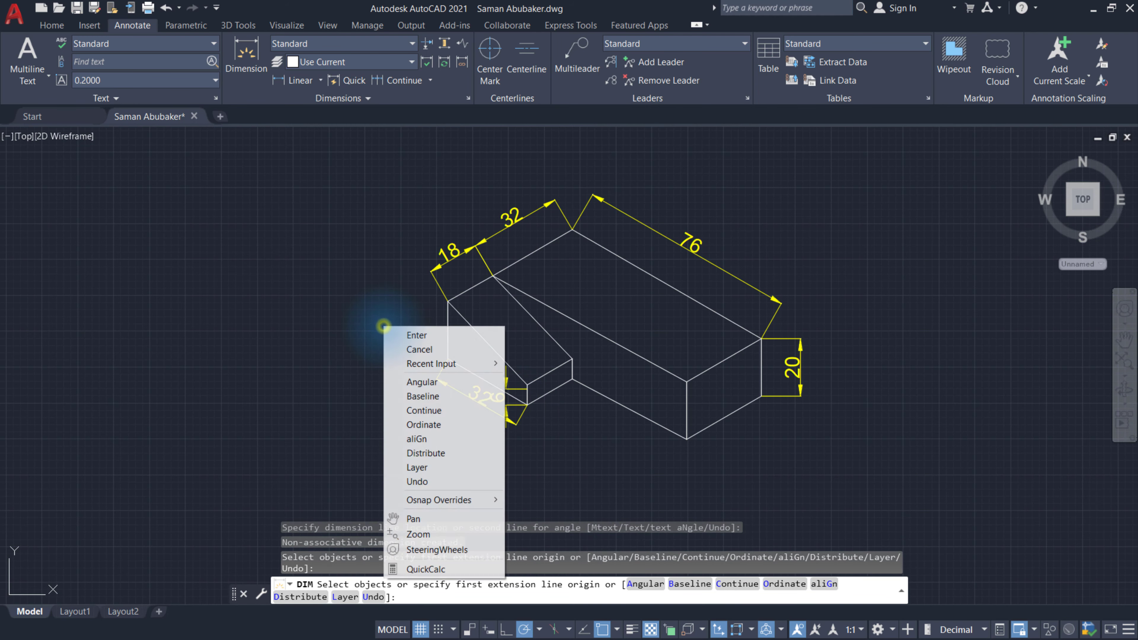
left_click(395, 335)
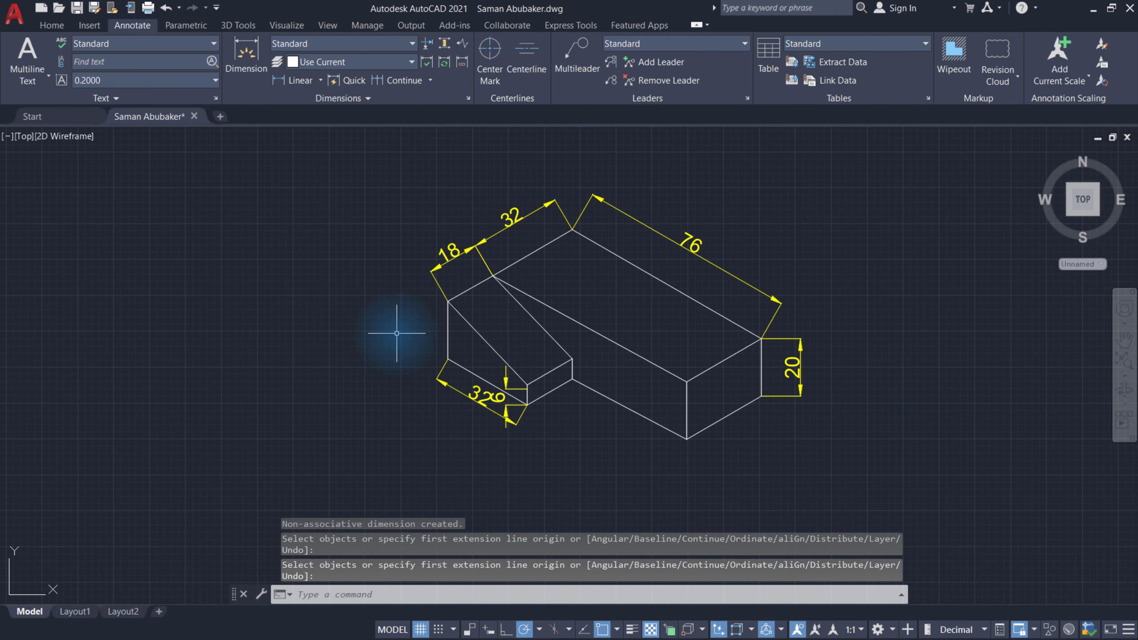
Oblique the lower 32, 6, 20 and 76 dimensions at 30°.
left_click(368, 98)
left_click(256, 116)
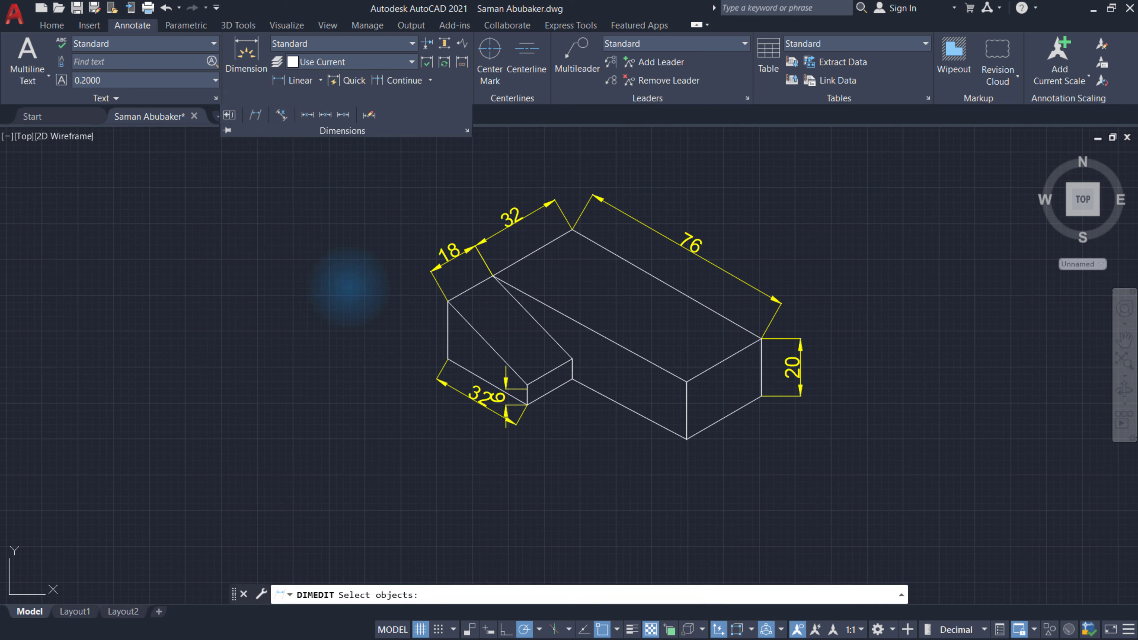
left_click(474, 396)
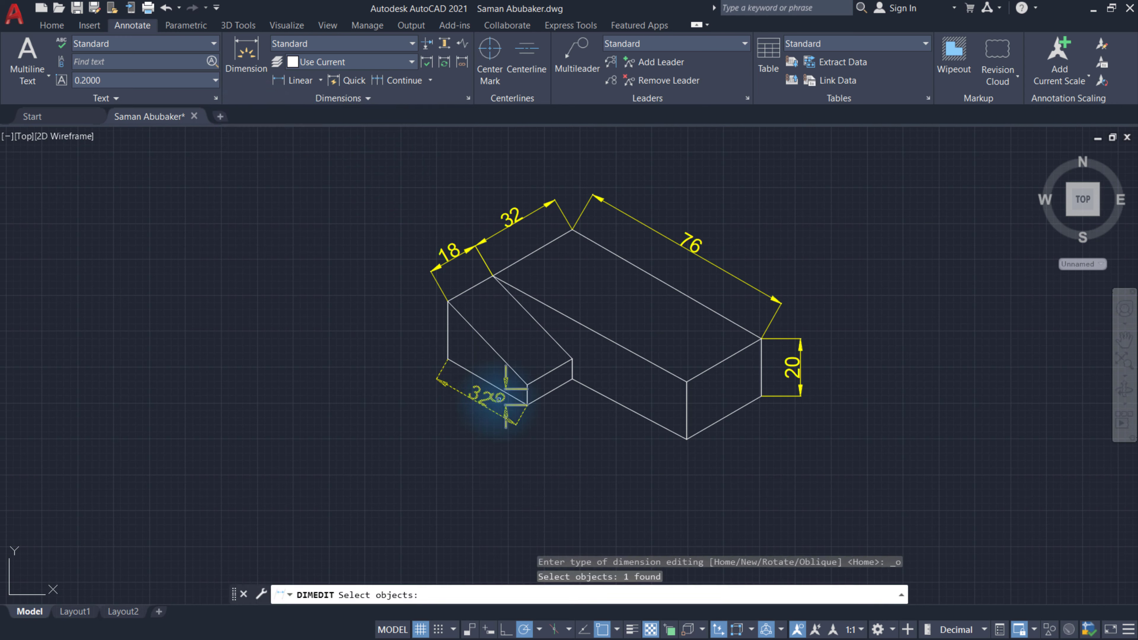
left_click(495, 396)
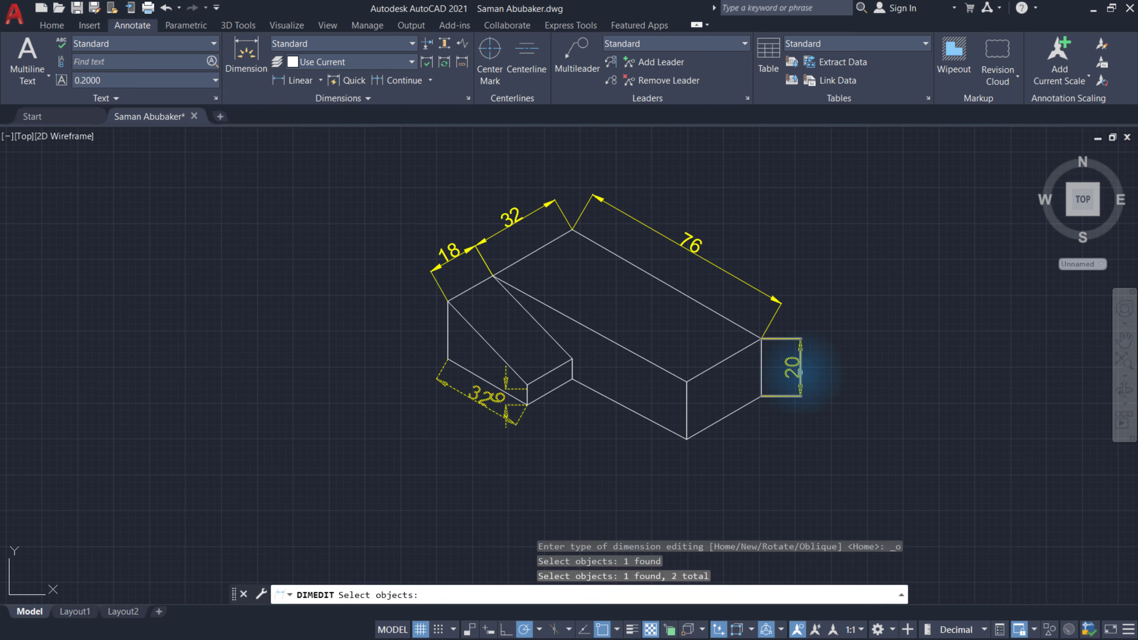
left_click(805, 373)
left_click(695, 246)
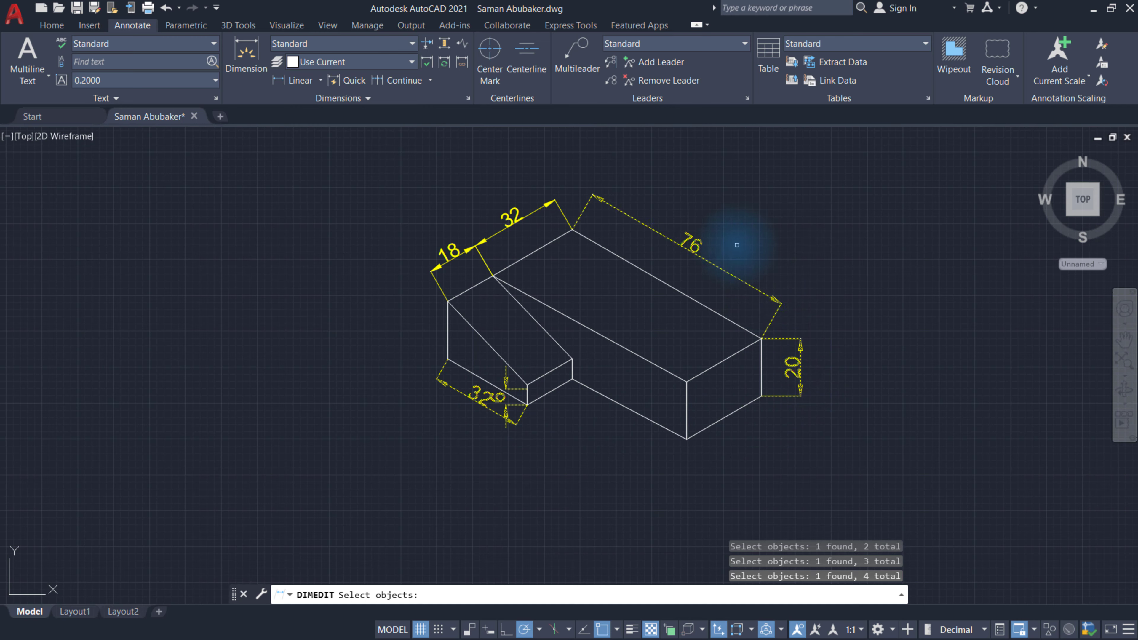
key("Return")
type("30")
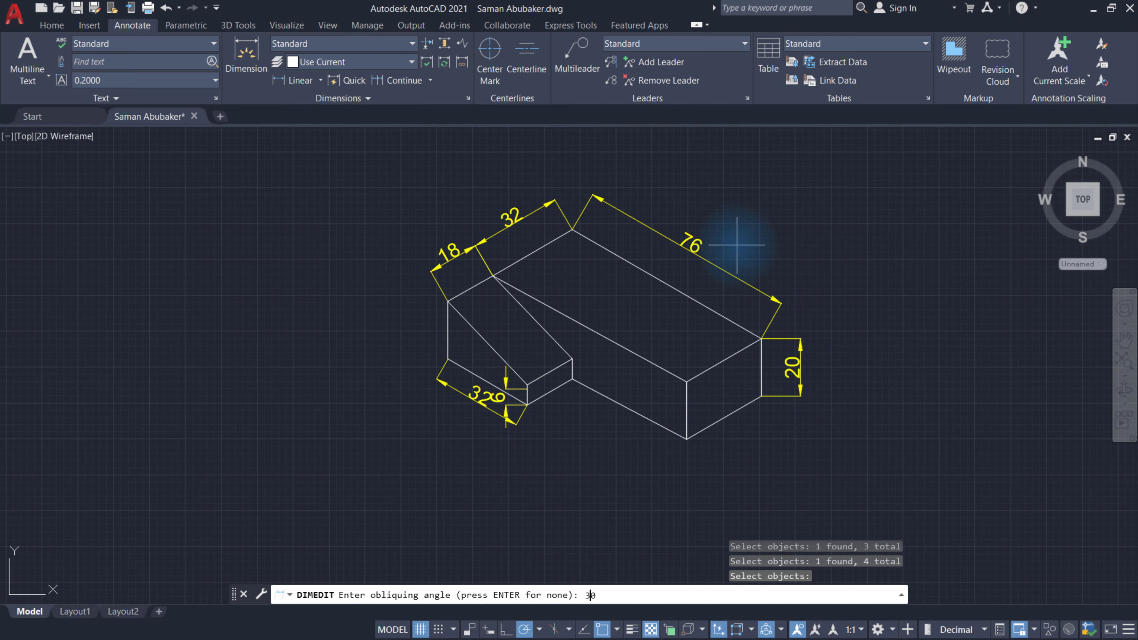
key("Return")
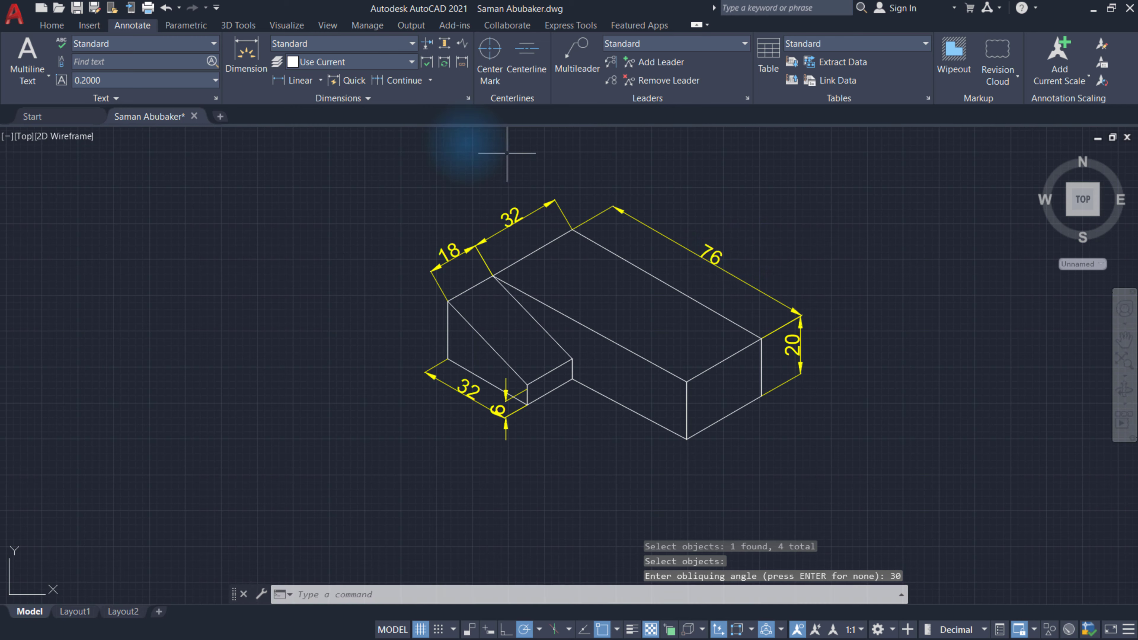
Oblique the top 32 and 18 dimensions at −30°.
left_click(366, 97)
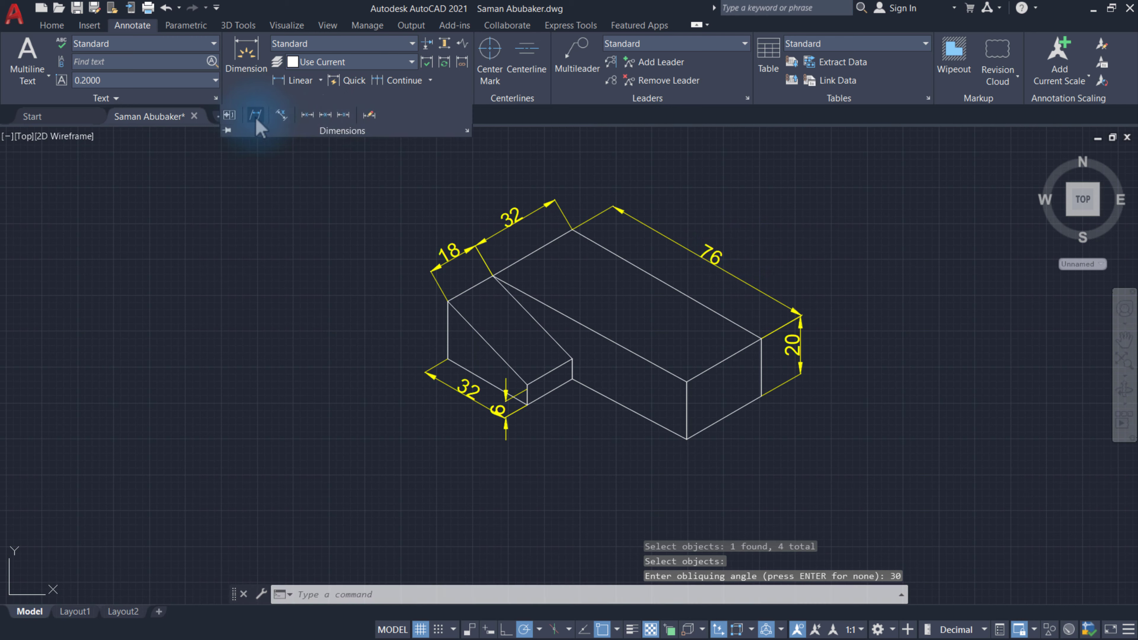
left_click(280, 117)
left_click(508, 218)
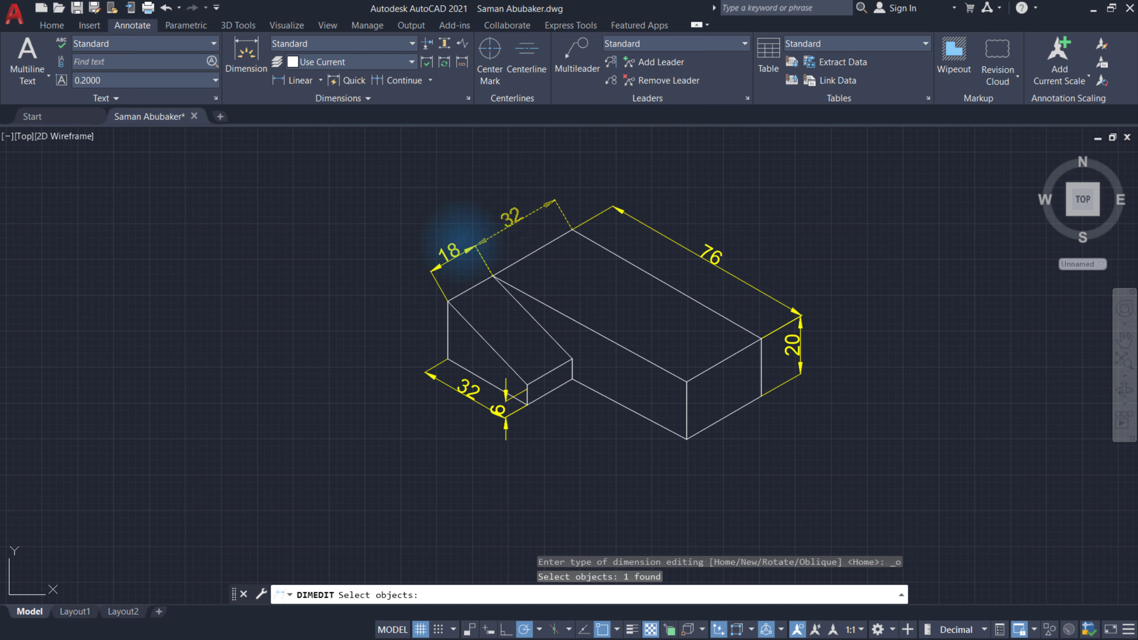
left_click(446, 253)
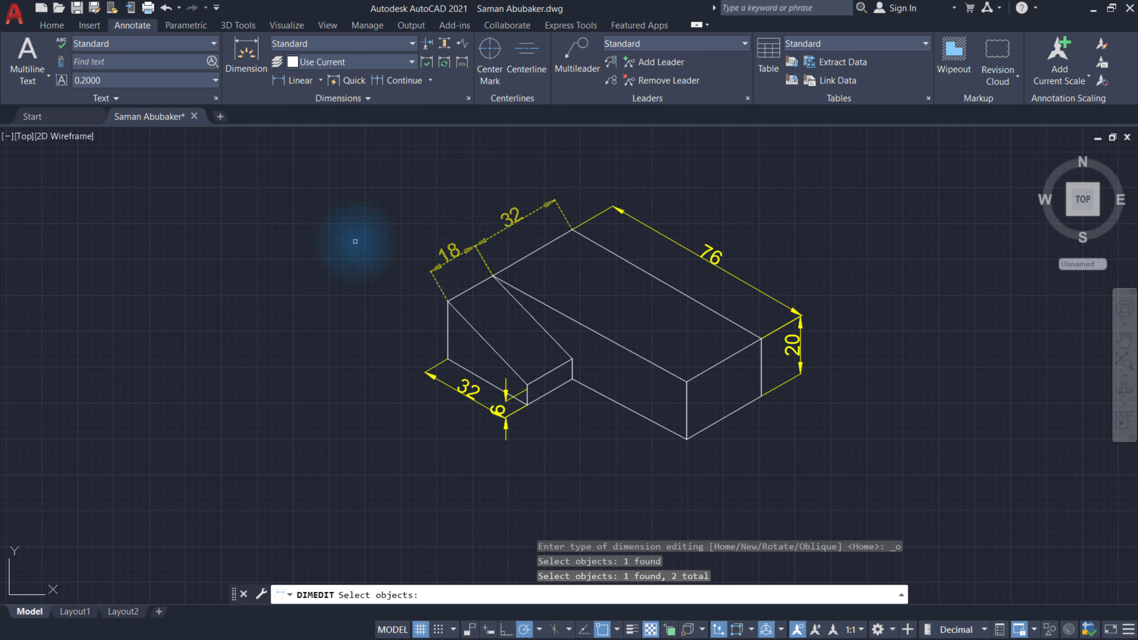
key("Return")
type("-30")
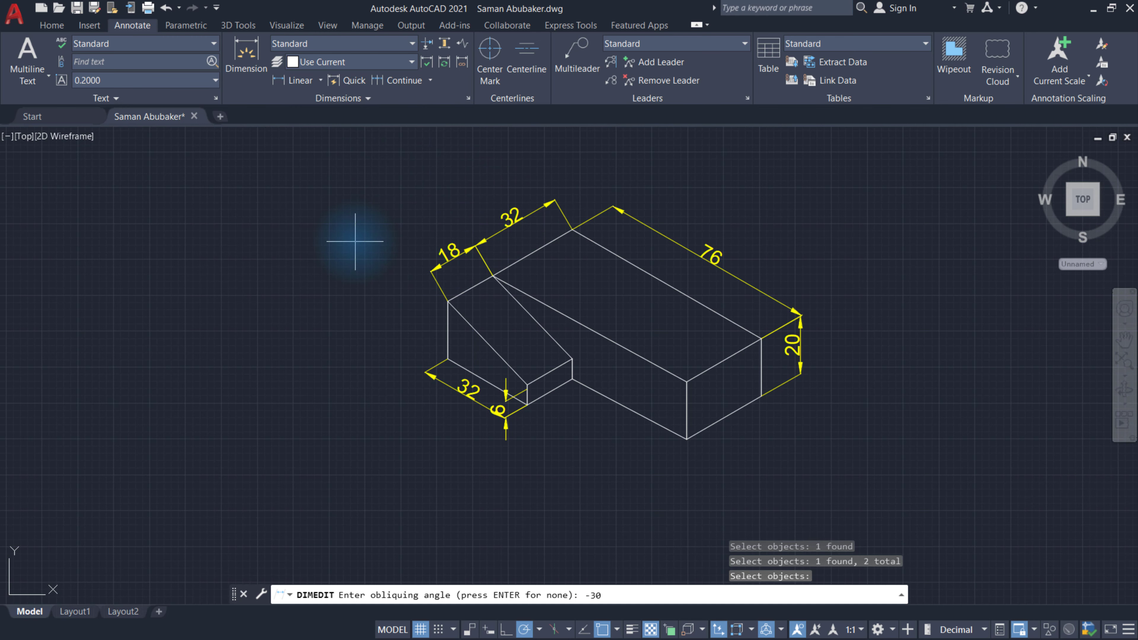
key("Return")
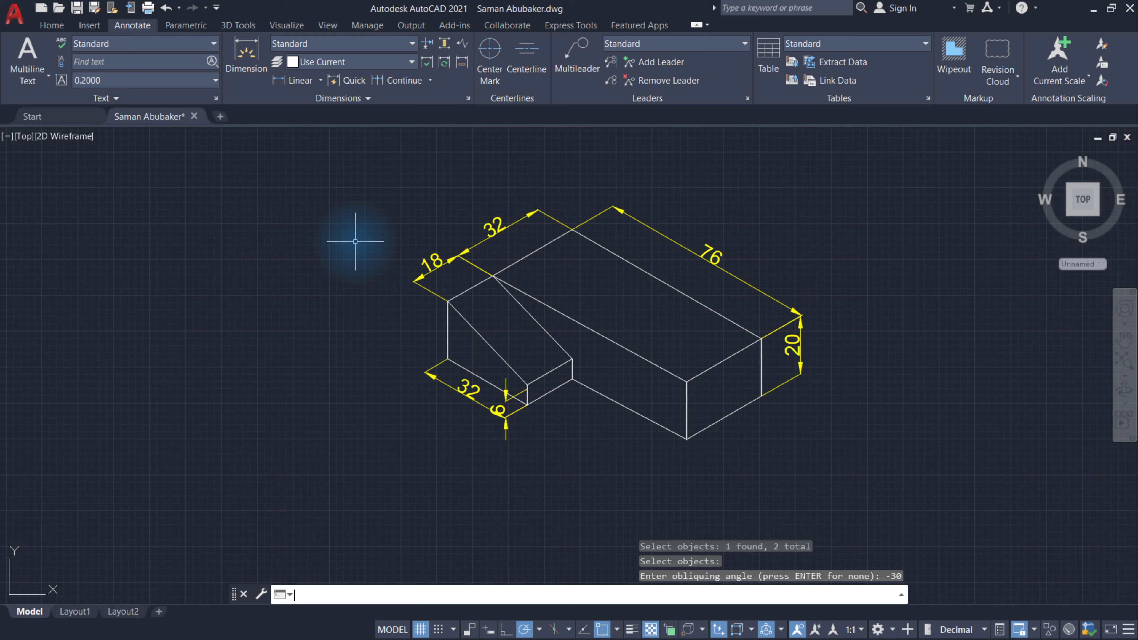
left_click(468, 389)
left_click(468, 388)
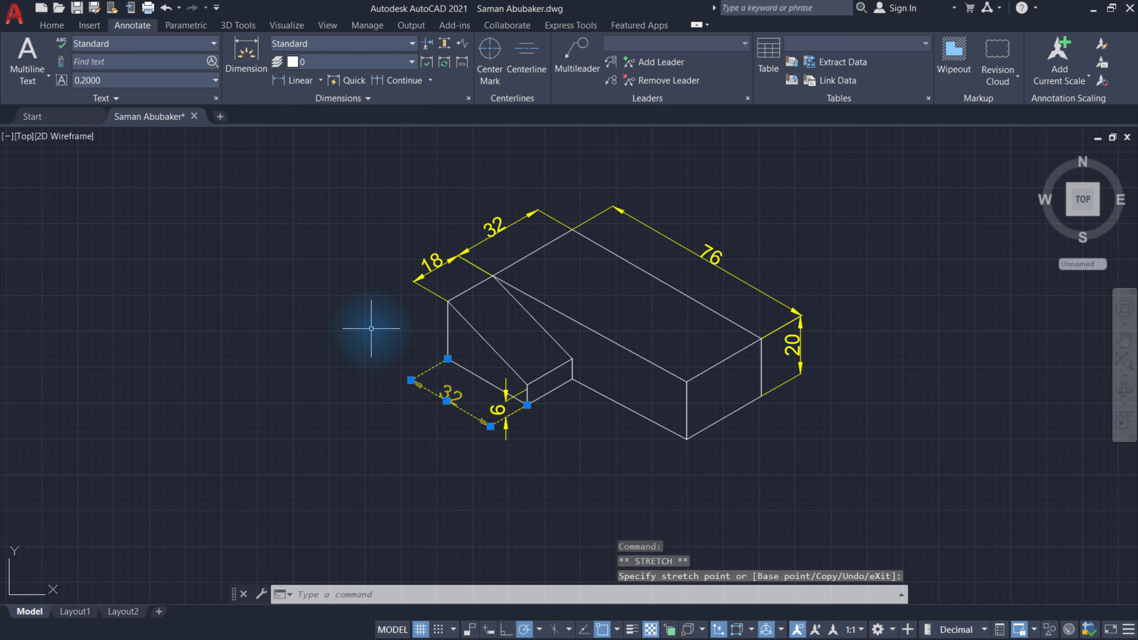
Deselect the lower 32 dimension once it sits clear of the front edge.
key("Escape")
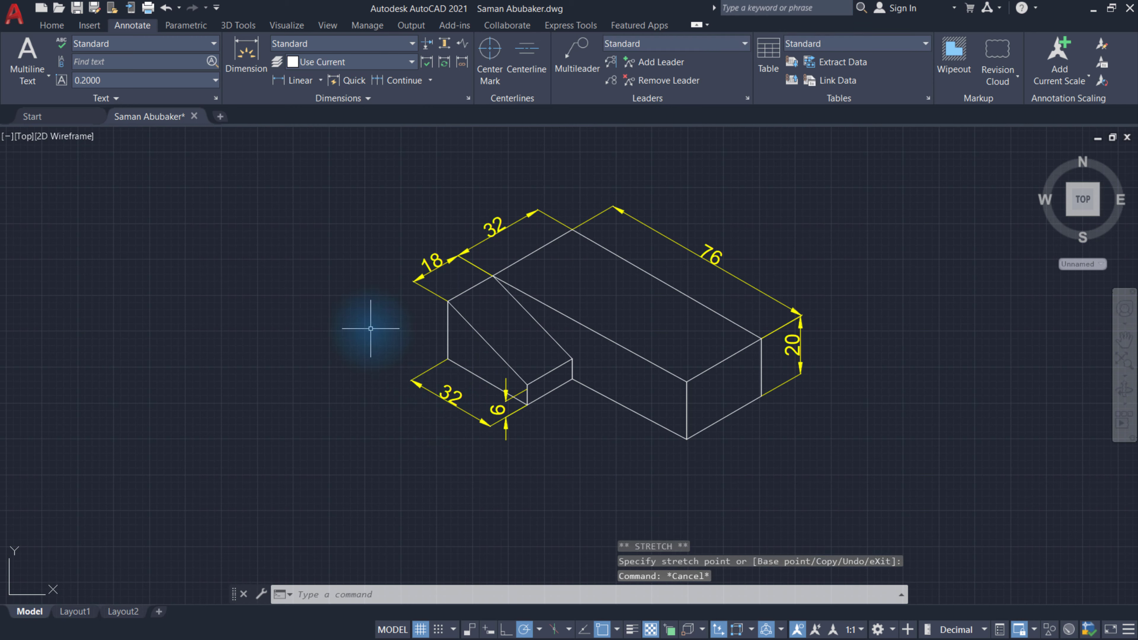